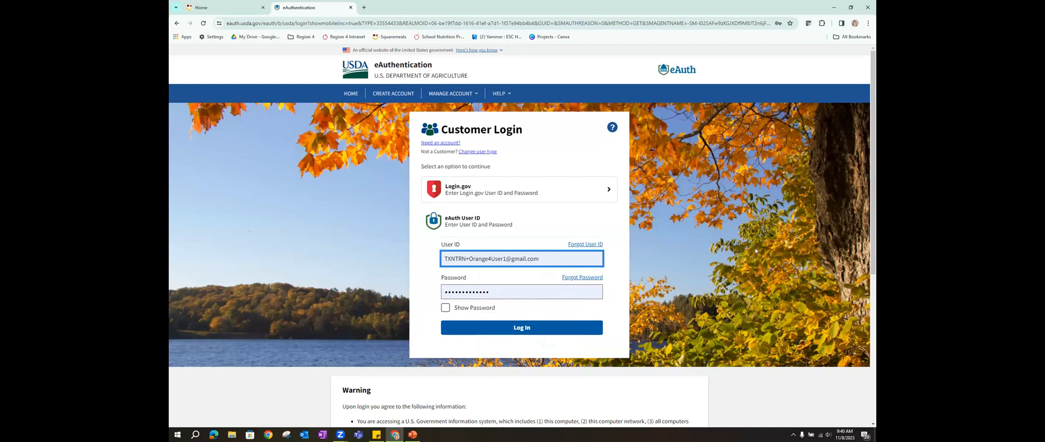
Step: Log in with the filled-in eAuth credentials, open Domestic Order Entry under Order Management, and collapse the navigation pane
click(496, 328)
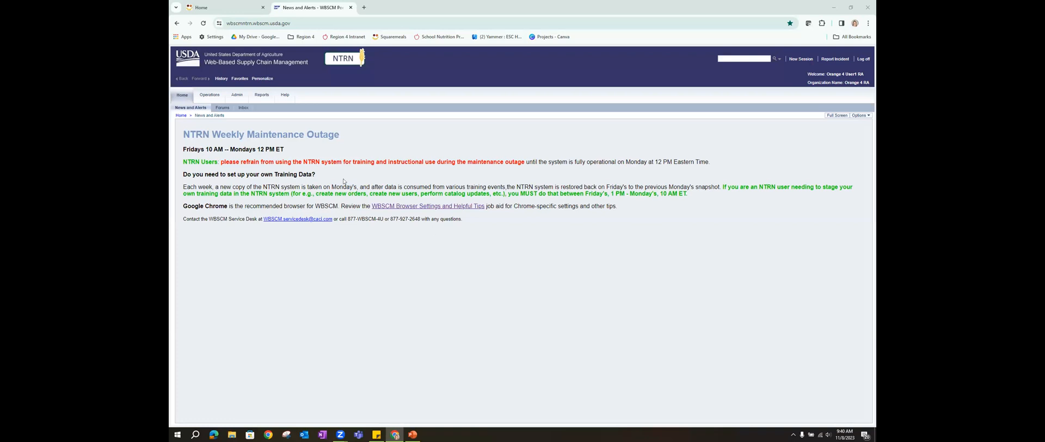
click(206, 96)
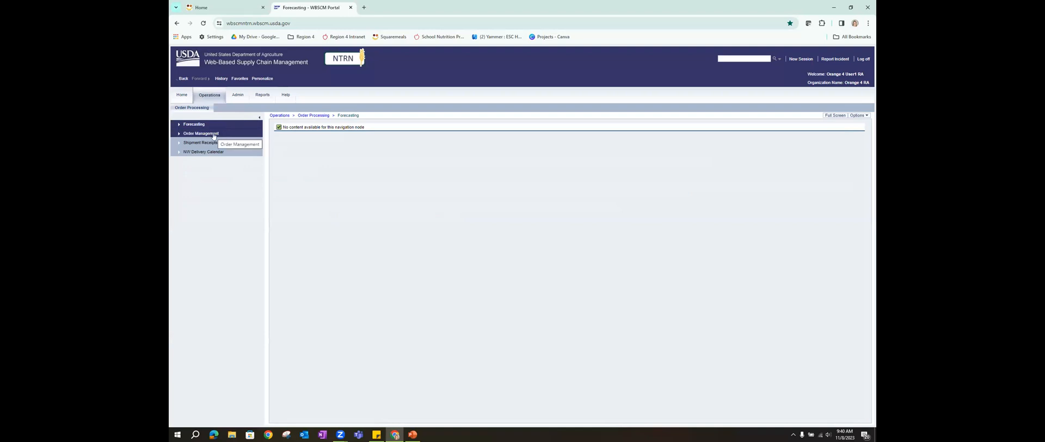
click(178, 135)
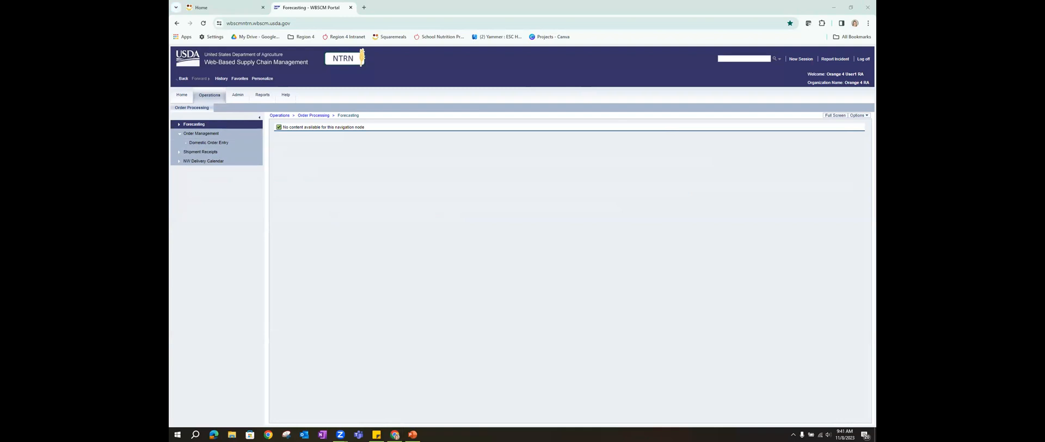
click(206, 144)
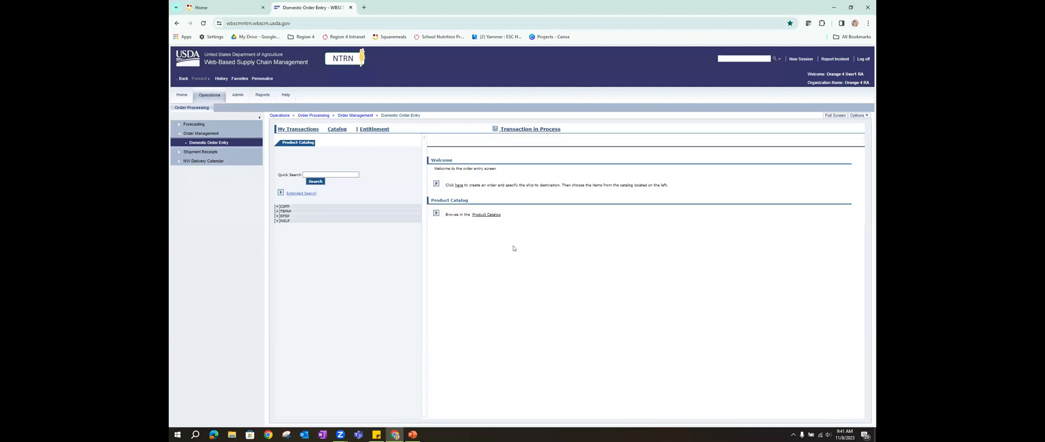
click(259, 118)
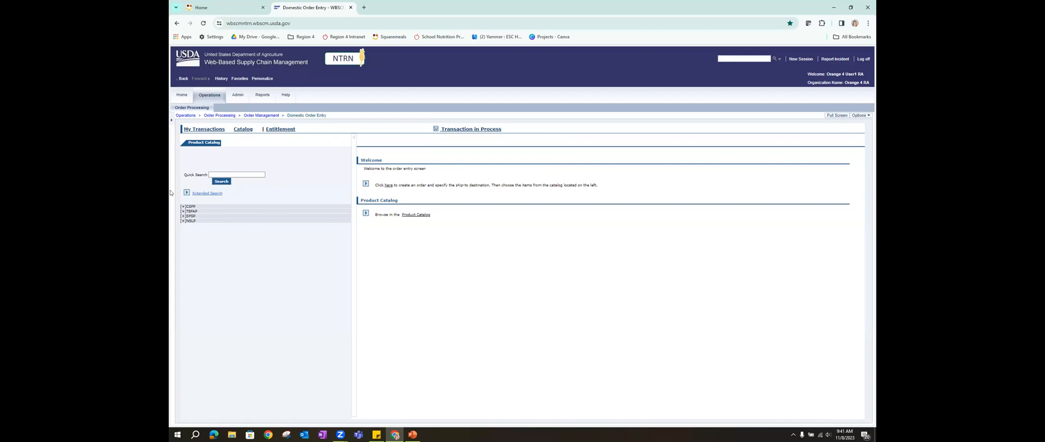
Step: Browse the product catalog to the NSLP direct delivery meat items available under Entitlement
click(183, 221)
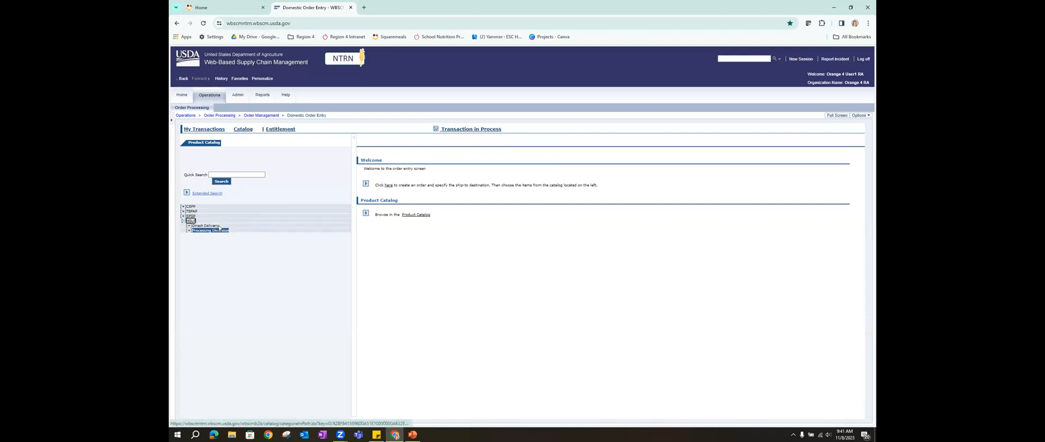
click(188, 226)
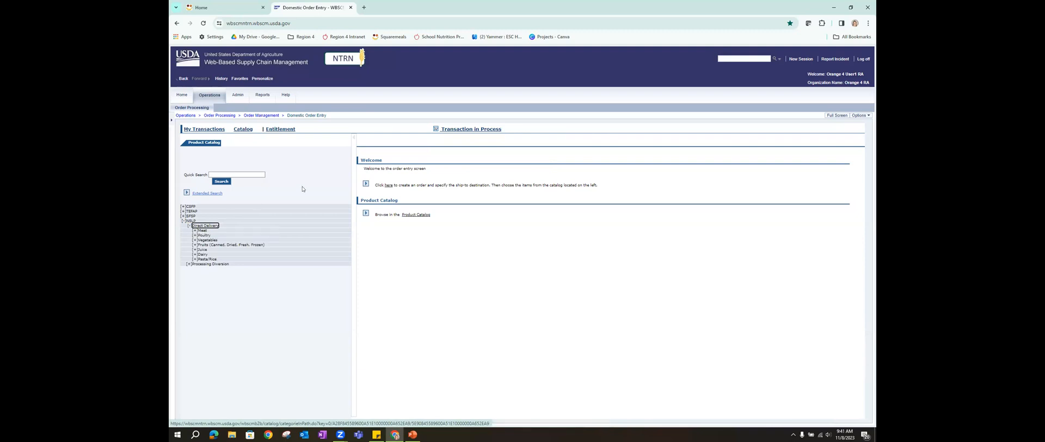
click(194, 230)
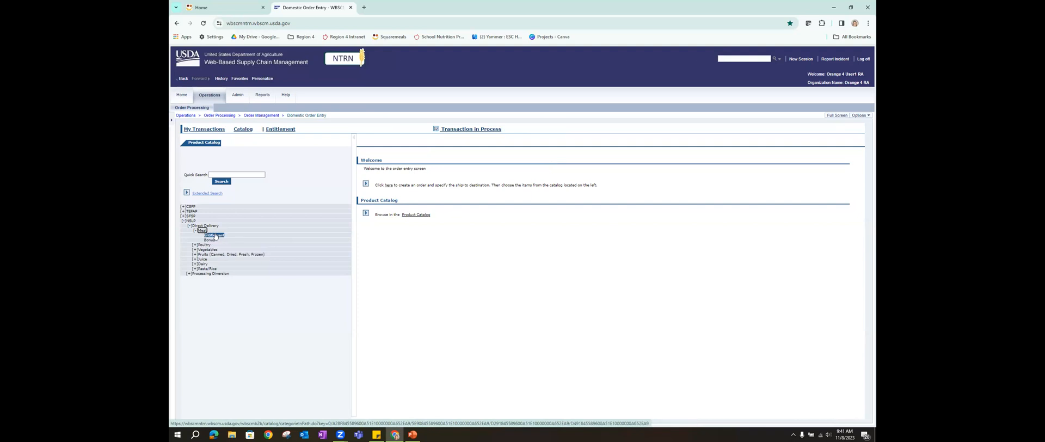
click(215, 235)
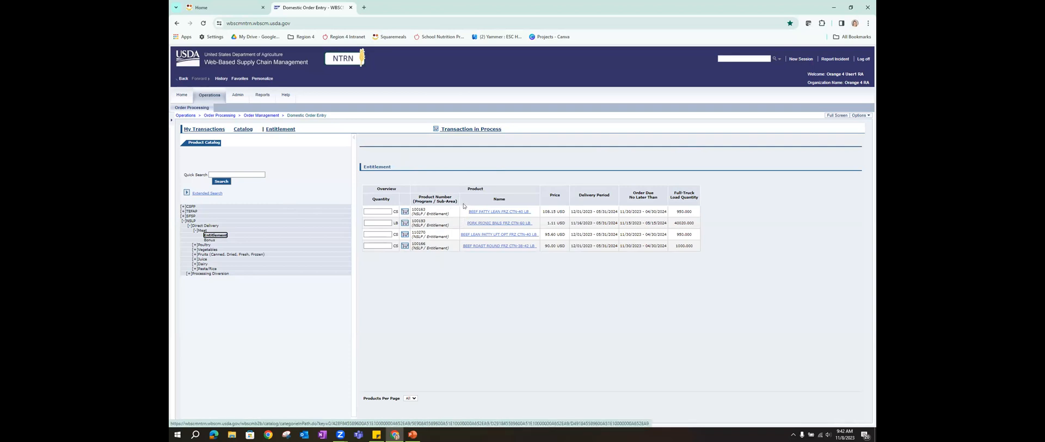
Step: Add BEEF PATTY LEAN FRZ CTN-40 LB to the cart: 50 for delivery 12/31/2023, 25 for 02/28/2024 and 30 for 04/30/2024
click(478, 211)
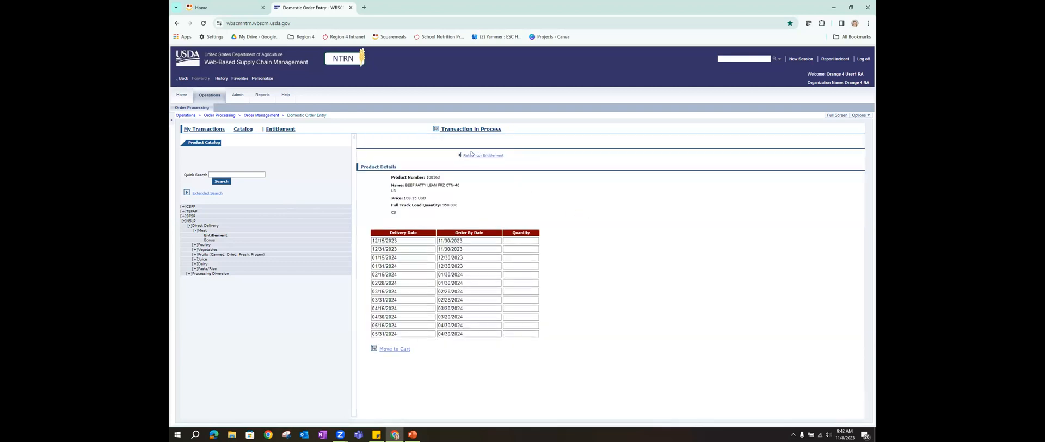
click(472, 155)
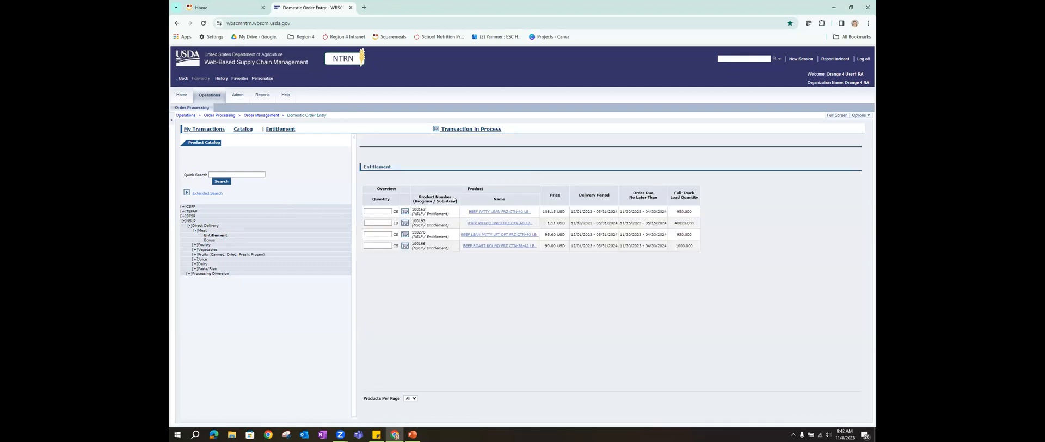
click(404, 212)
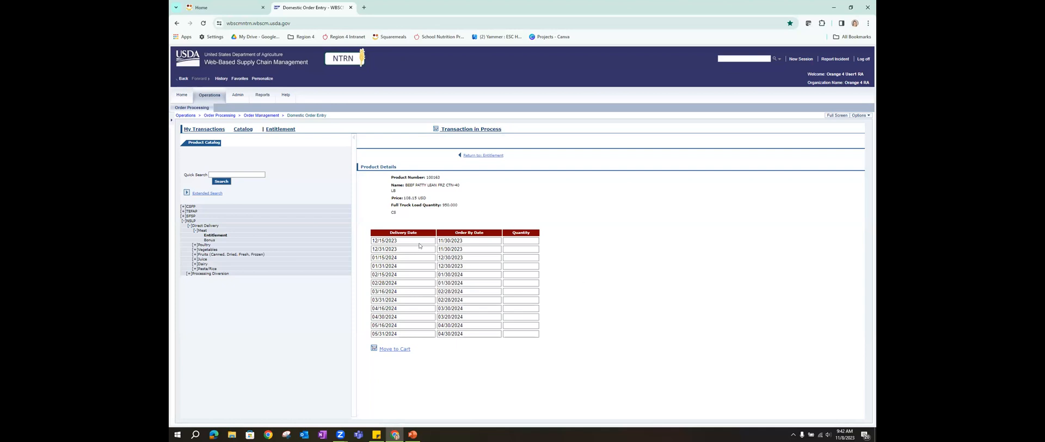
click(505, 248)
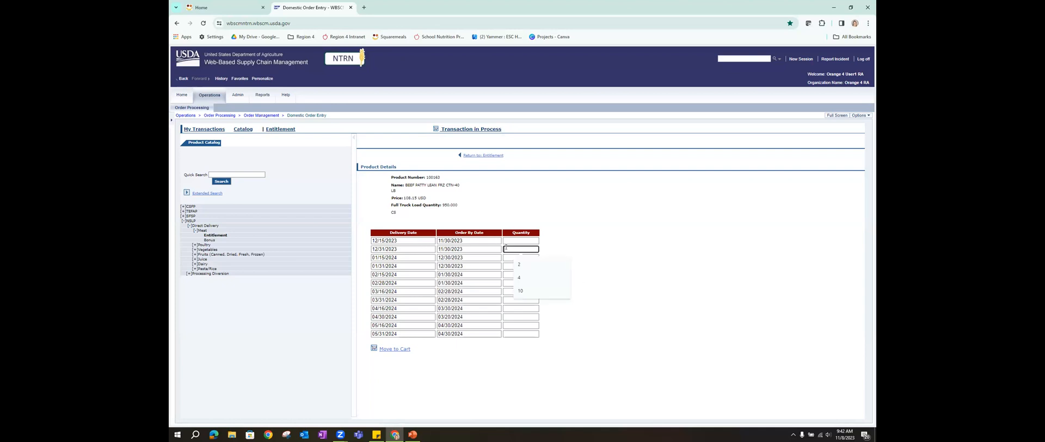
text(30)
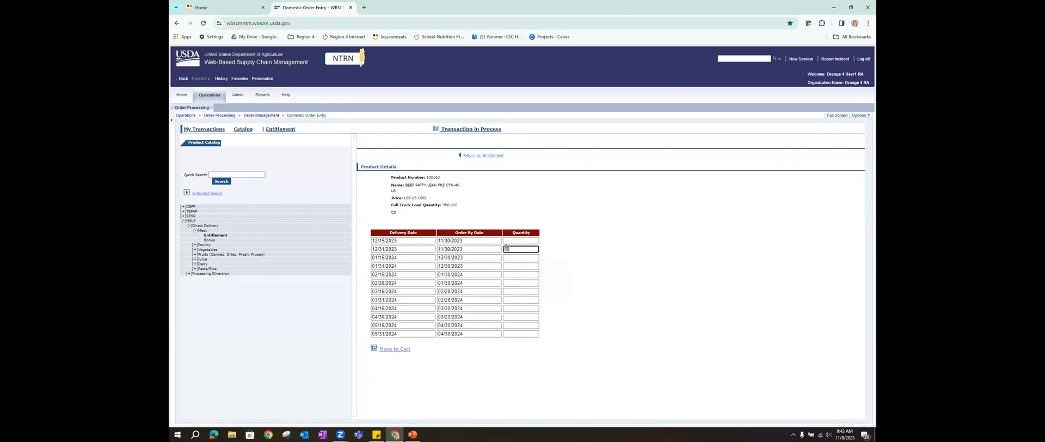
click(519, 281)
click(515, 314)
text(30)
click(379, 349)
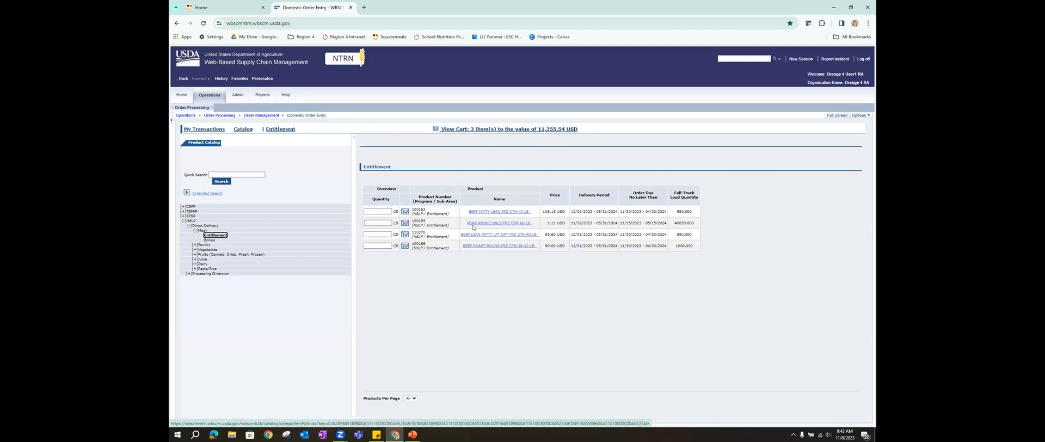
click(404, 227)
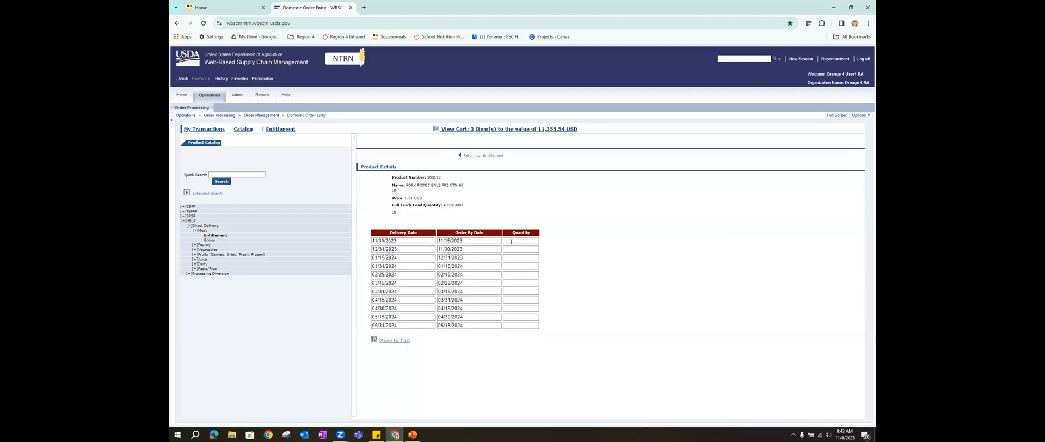
click(513, 249)
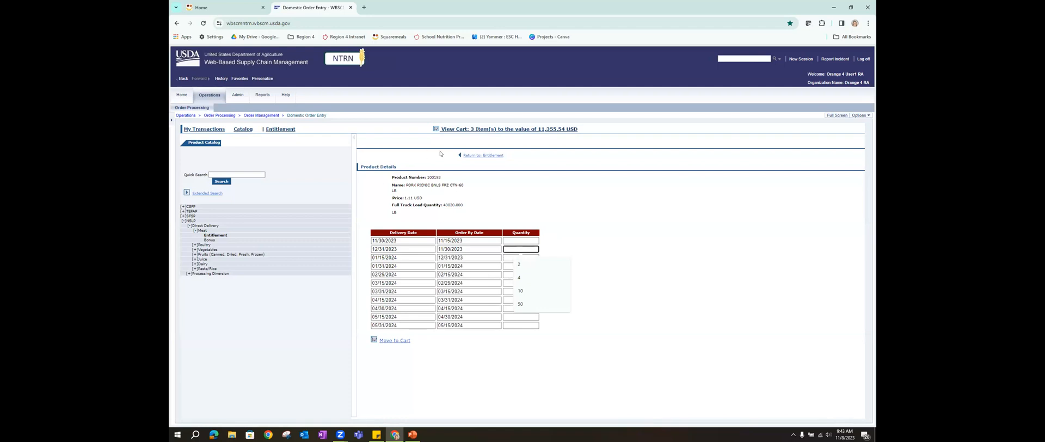
click(473, 156)
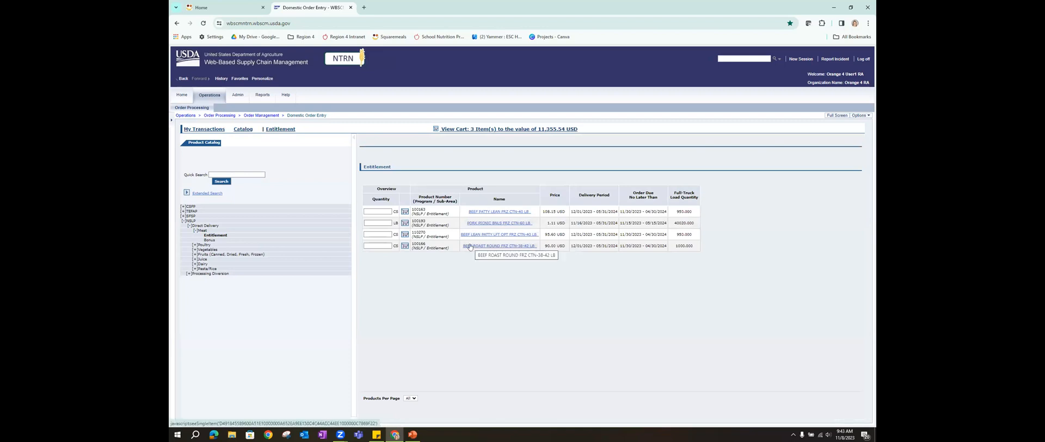
Step: Add 25 cases of the beef roast round product to the cart for delivery on 01/31/2024
click(405, 247)
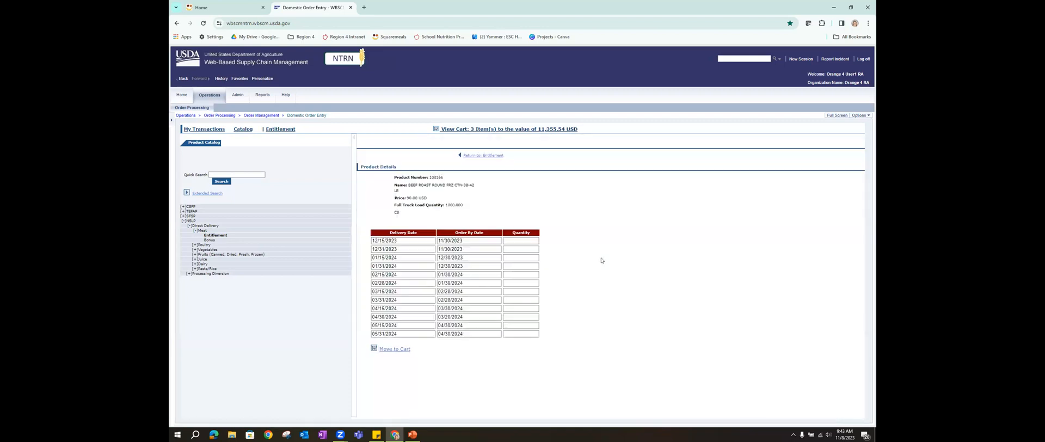
click(523, 266)
text(25)
click(395, 349)
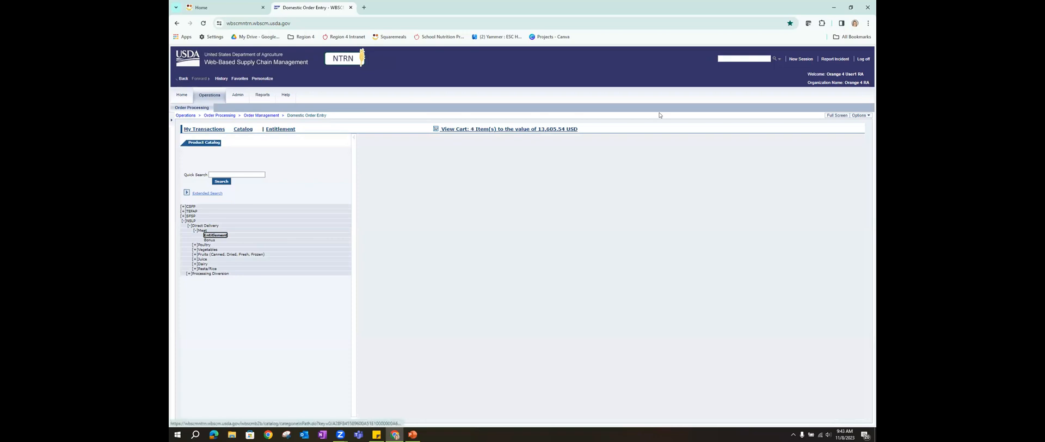
Step: View the cart and enter "Beef" as the order's description
click(469, 129)
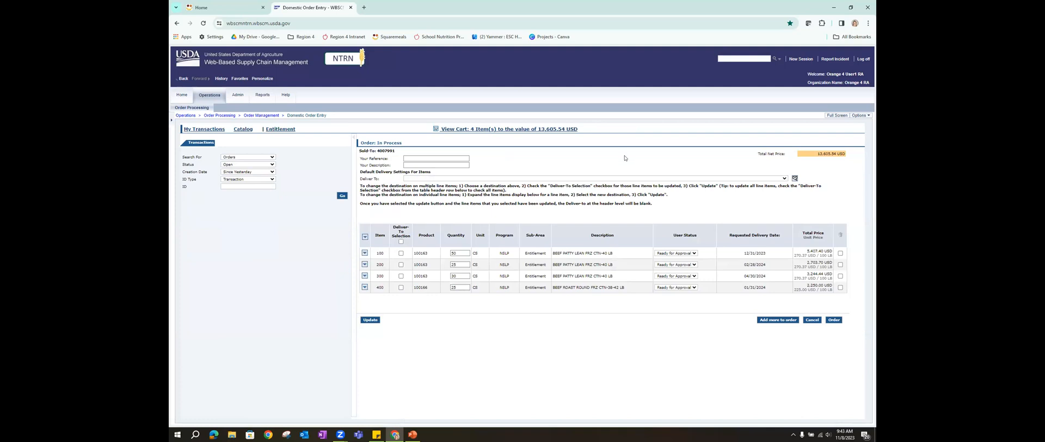
click(464, 157)
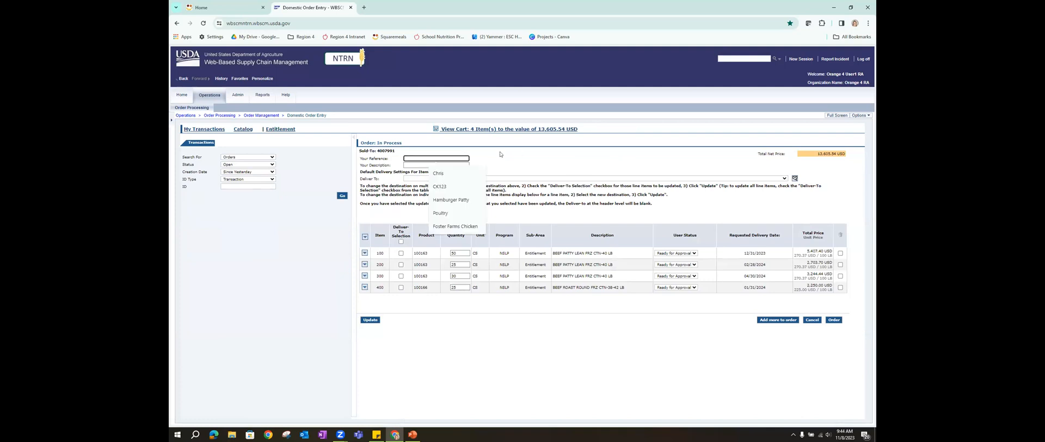
click(473, 168)
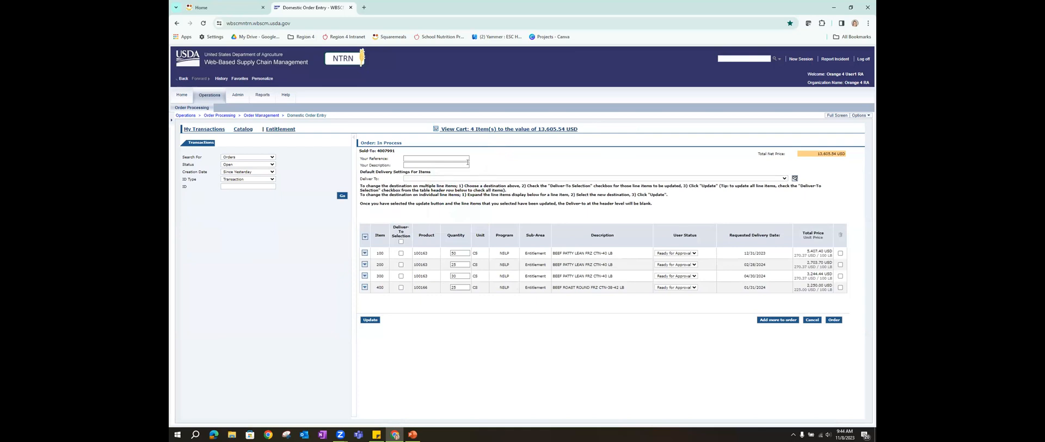
click(467, 164)
text(B)
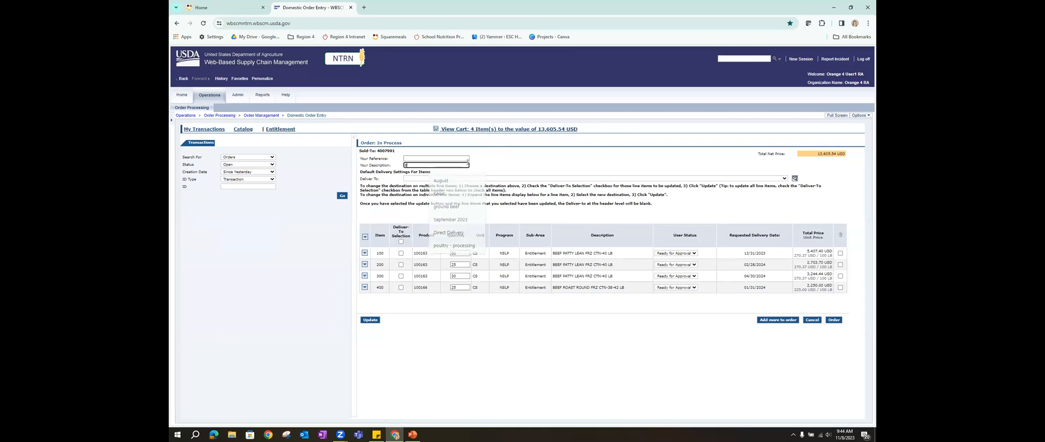
text(eef)
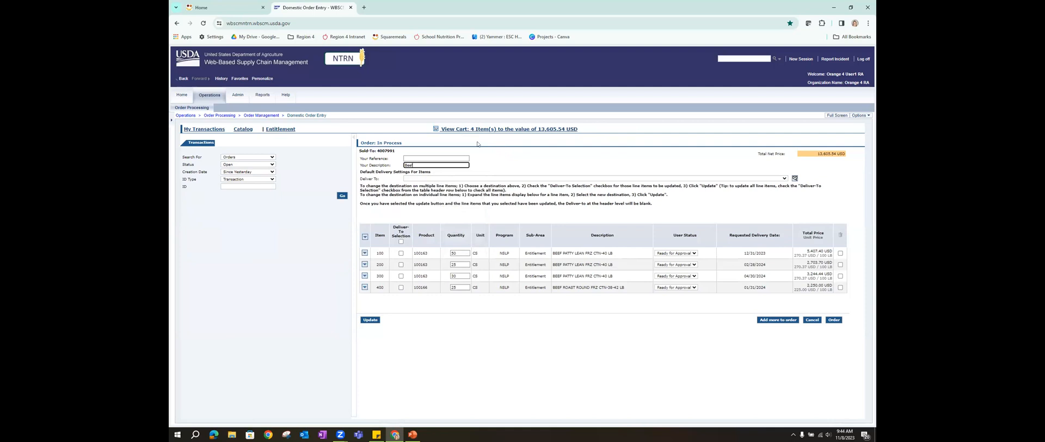
Step: Set Houston ISD, Houston, TX as the deliver-to destination for all line items and update the order
click(556, 179)
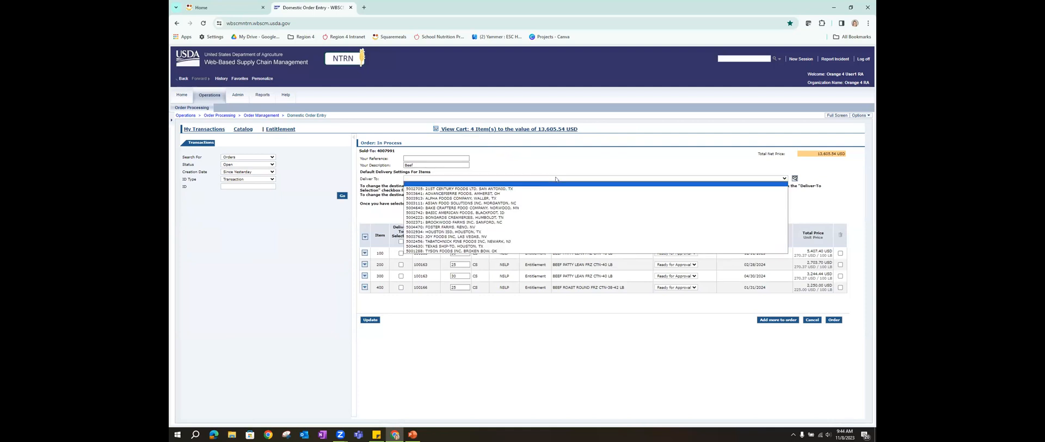
click(501, 233)
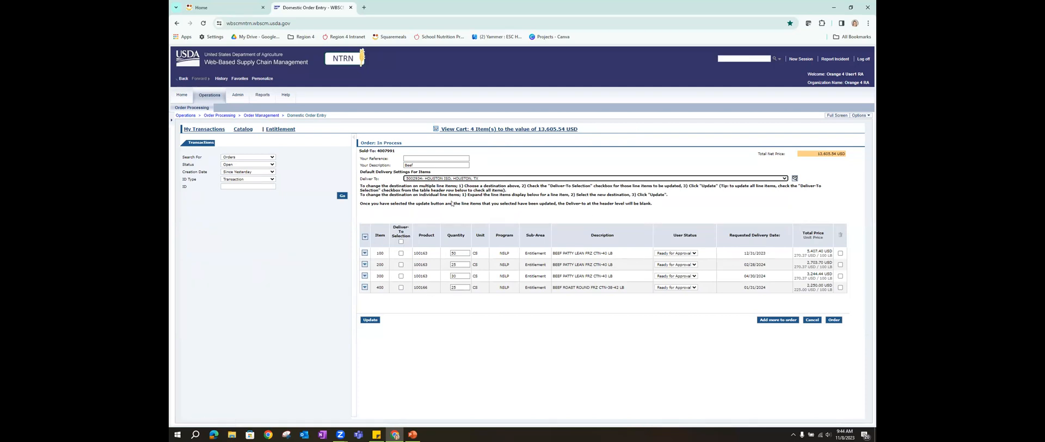
click(401, 242)
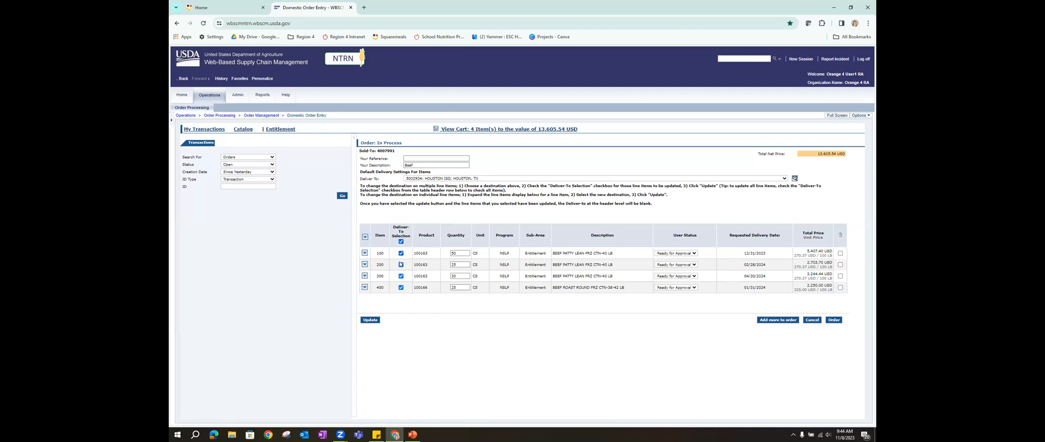
click(365, 253)
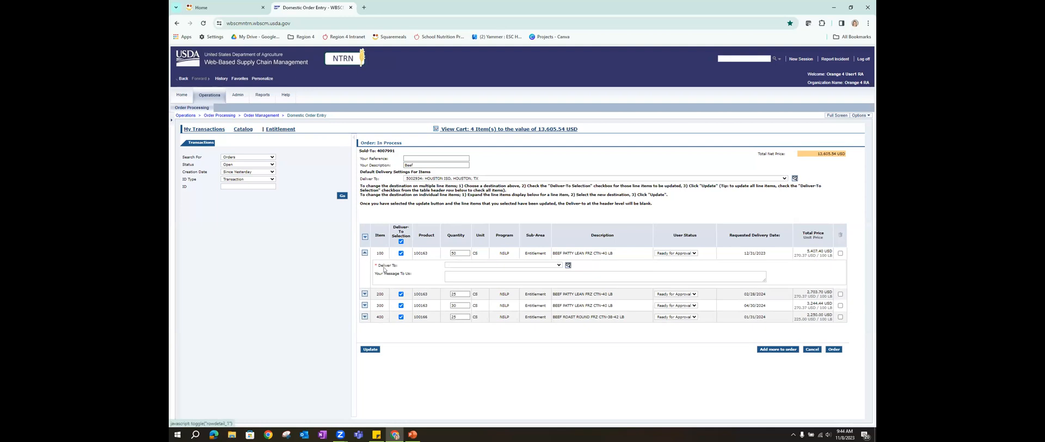
click(365, 253)
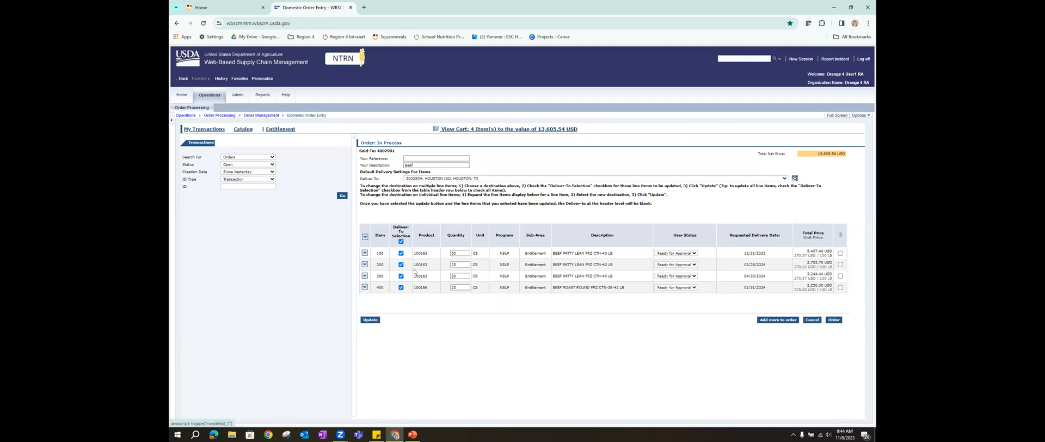
click(369, 320)
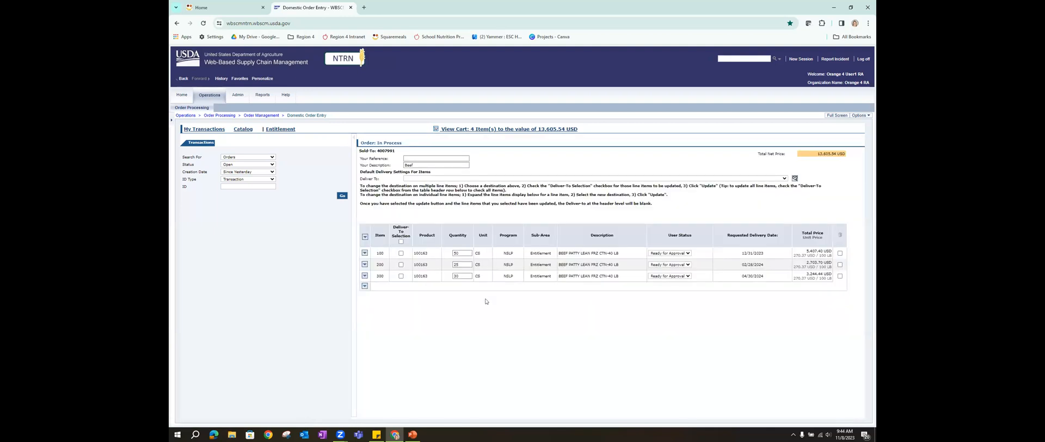
Step: Check the deliver-to destination in the expanded details of line items 100, 200 and 300, collapsing them again
click(364, 253)
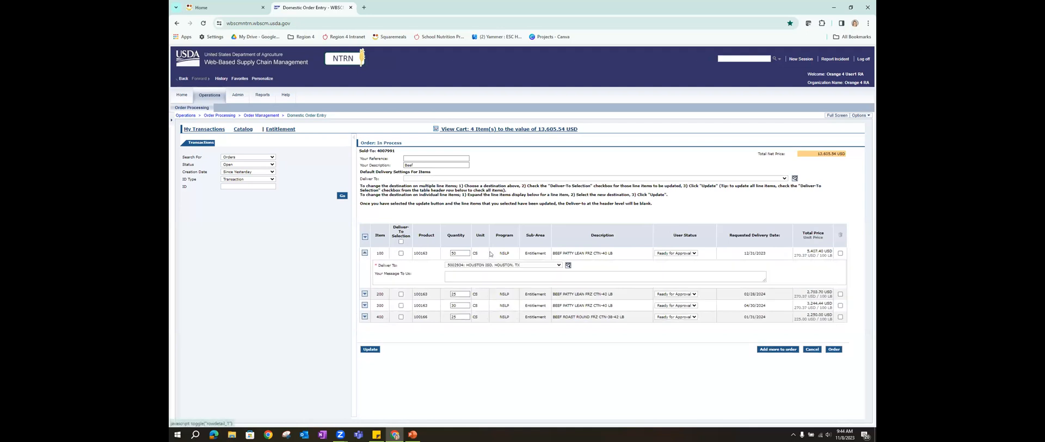
click(365, 294)
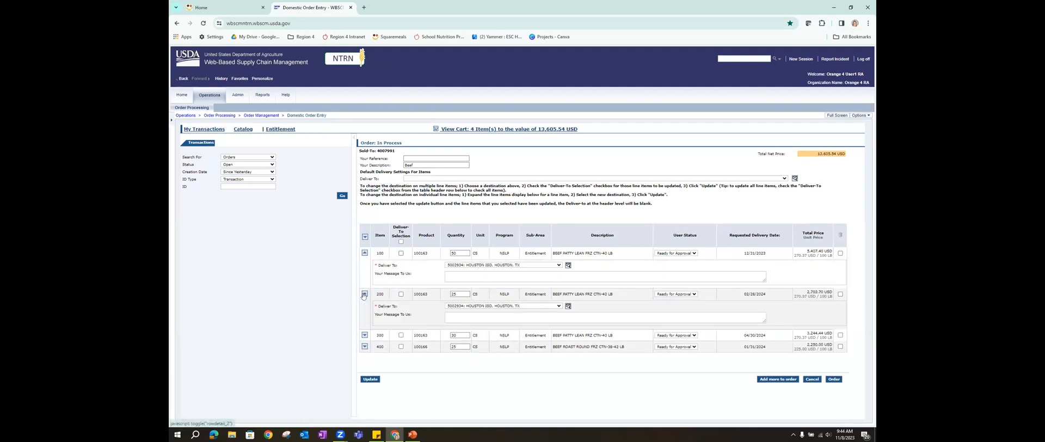
click(364, 335)
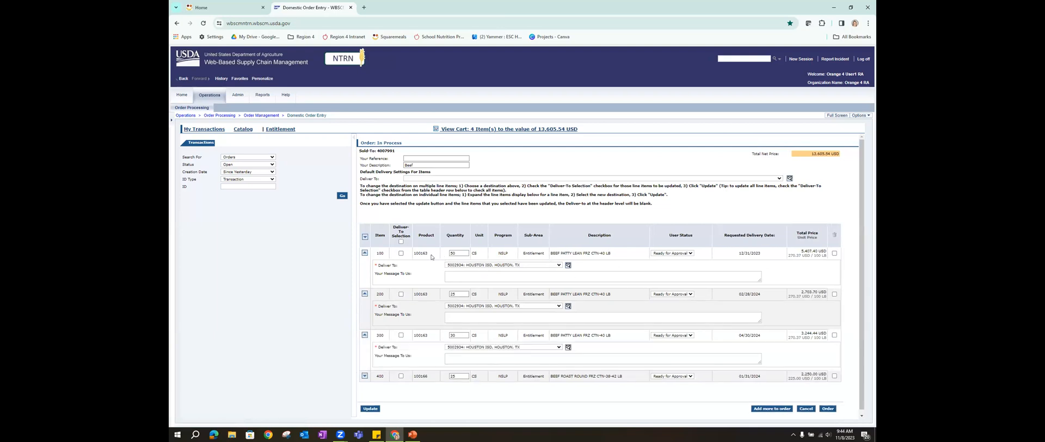
click(364, 253)
click(365, 264)
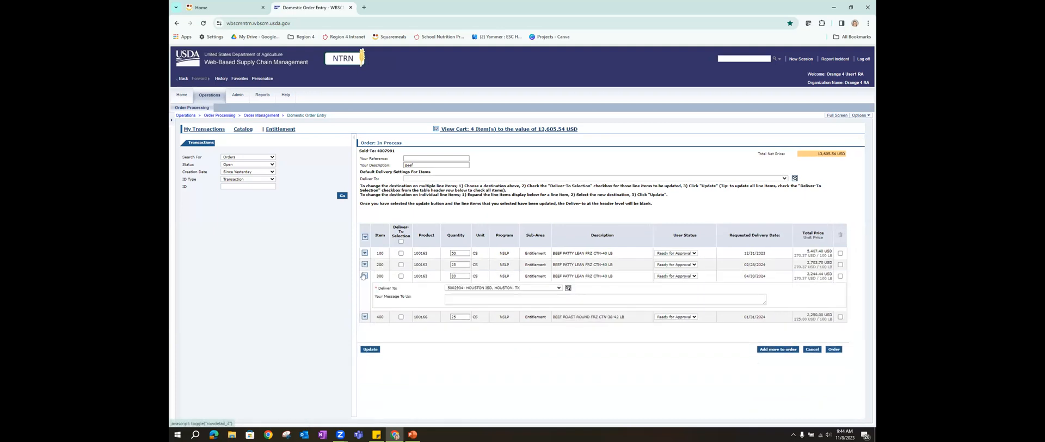
click(364, 275)
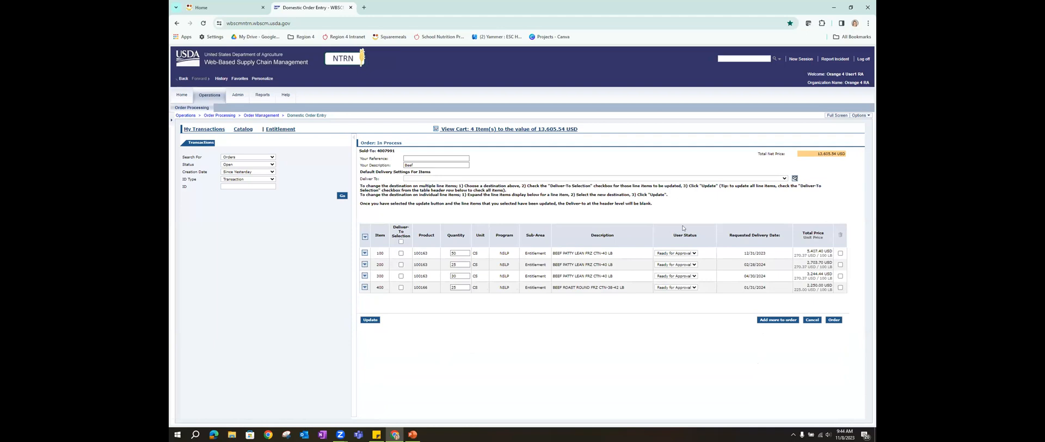
Step: Set the user status of all four line items to Draft and update the order
click(694, 253)
click(693, 261)
click(694, 265)
click(692, 270)
click(692, 277)
click(691, 282)
click(694, 288)
click(687, 294)
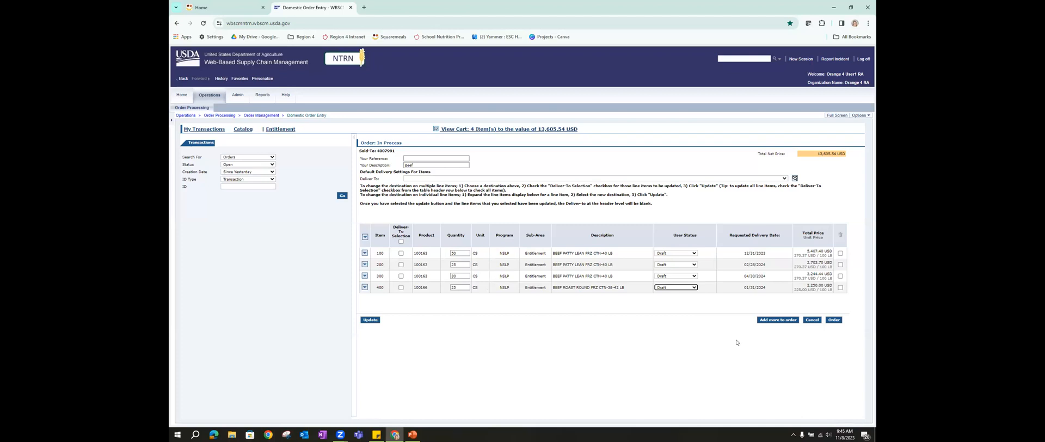
click(368, 321)
Step: Check the delivery details of line item 100 and submit the draft order
click(364, 253)
click(364, 253)
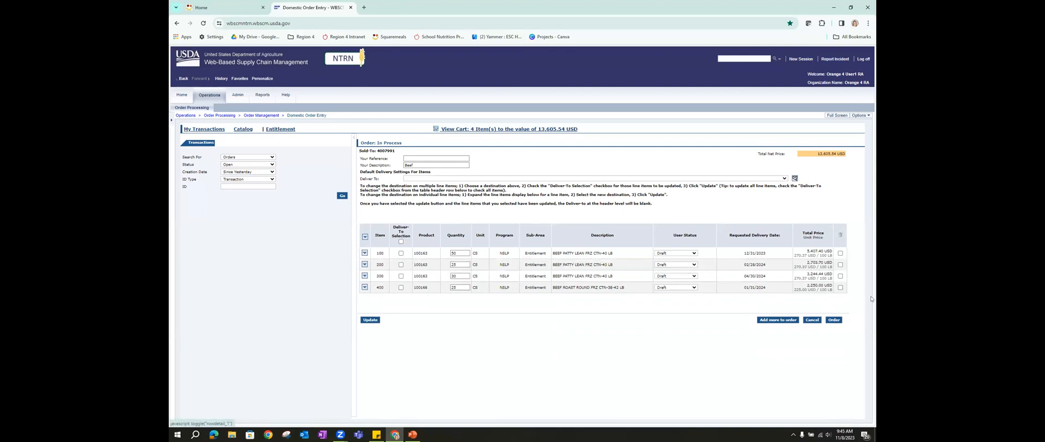
click(833, 320)
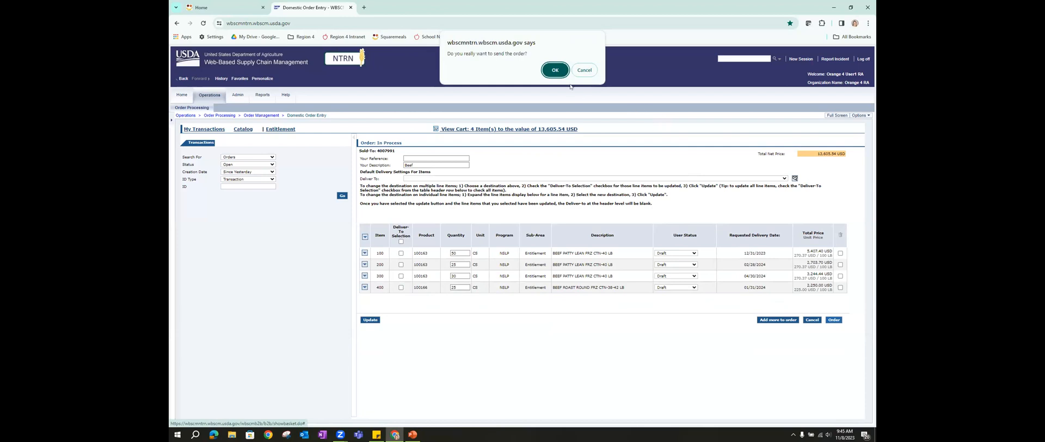
click(556, 69)
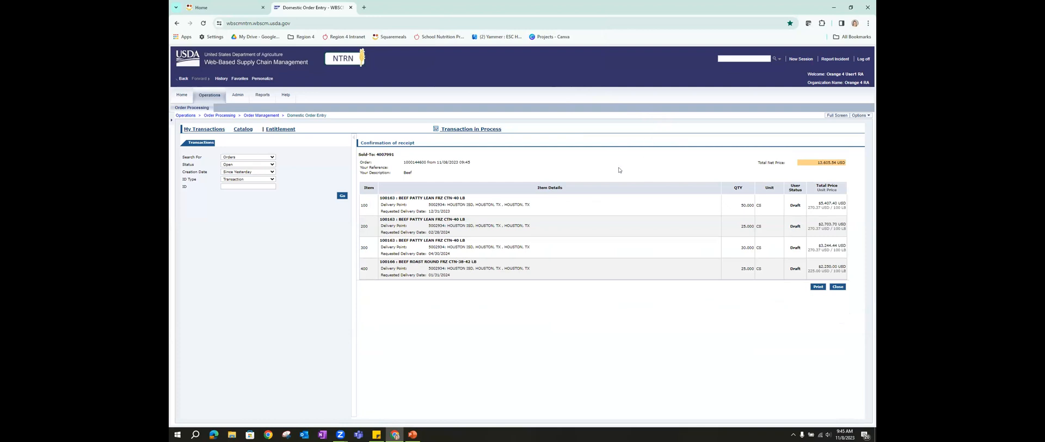
Step: Return to the portal's home page and reopen Domestic Order Entry under Order Management with a fresh order page
click(171, 120)
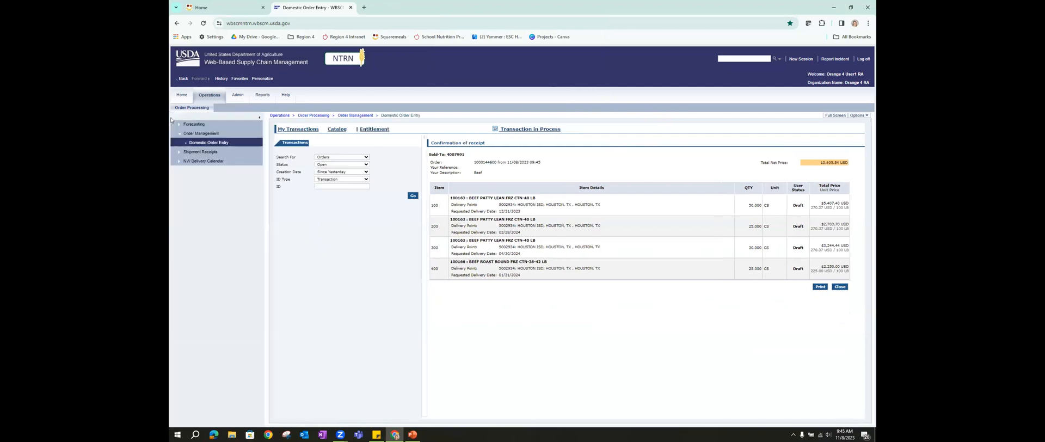
click(183, 95)
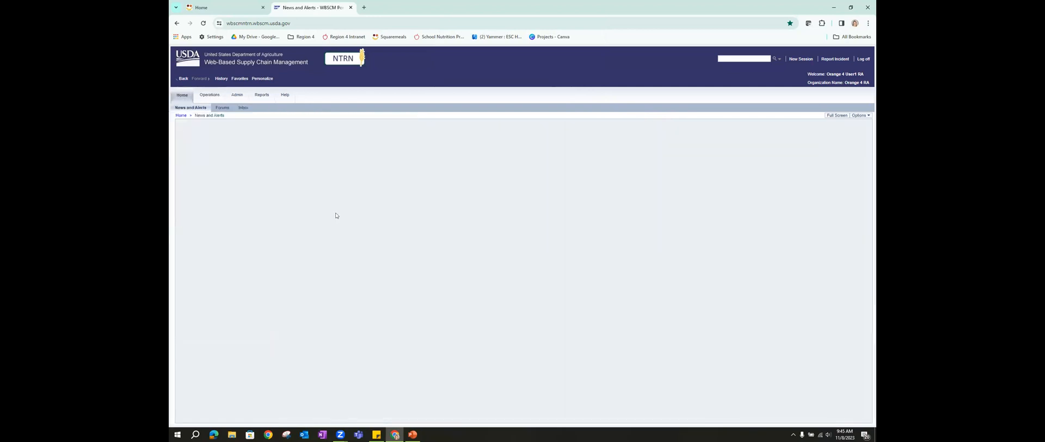
click(208, 95)
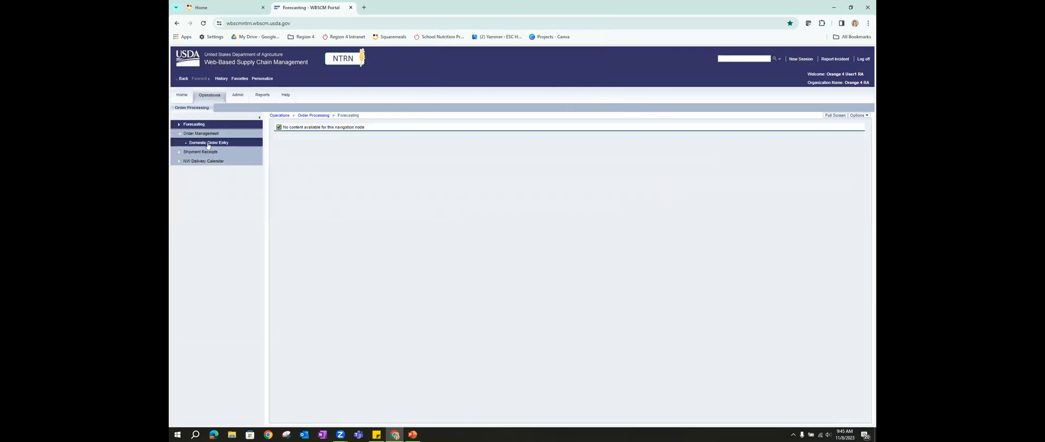
click(207, 144)
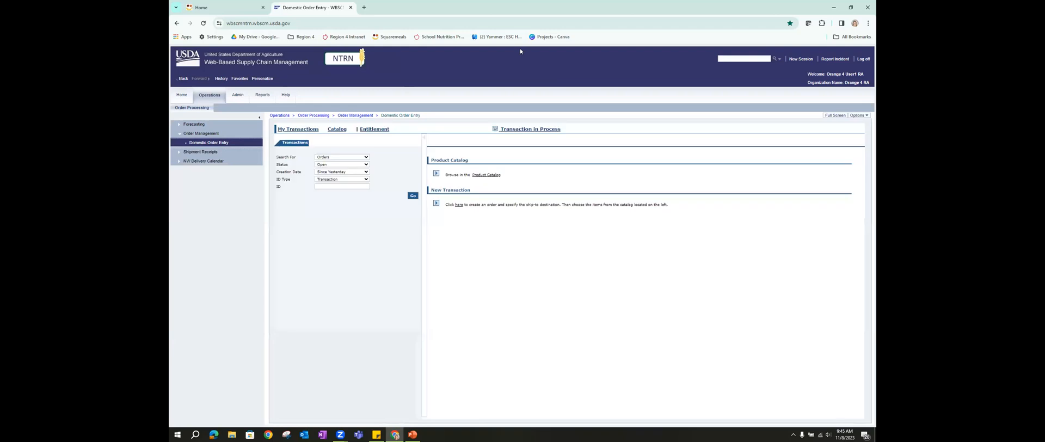
Step: Search my transactions for orders with status Any and creation date Today
click(302, 129)
click(349, 164)
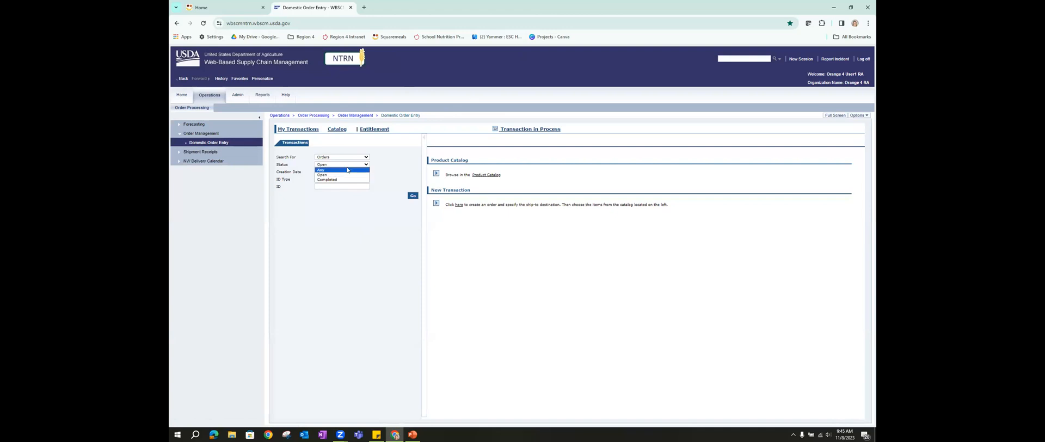
click(348, 169)
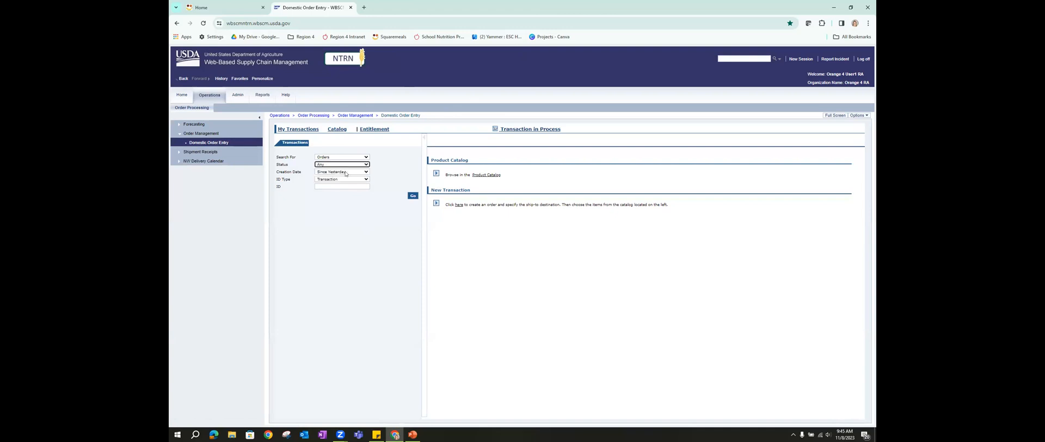
click(344, 172)
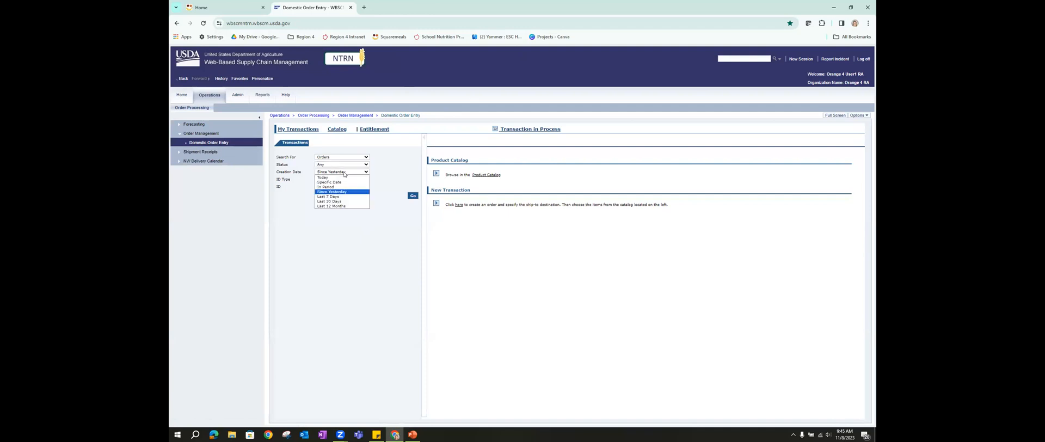
click(343, 177)
click(413, 194)
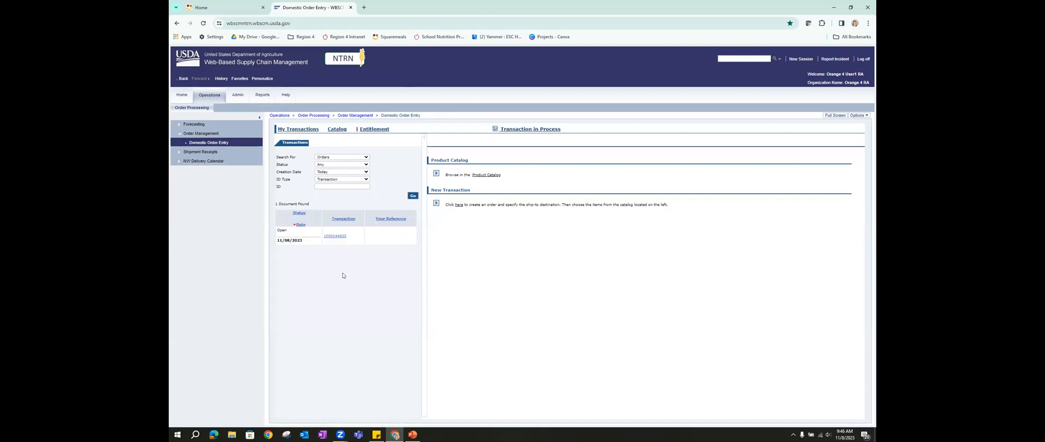
Step: Open the found order for changes and update line item 100's quantity to 25 cases
click(330, 235)
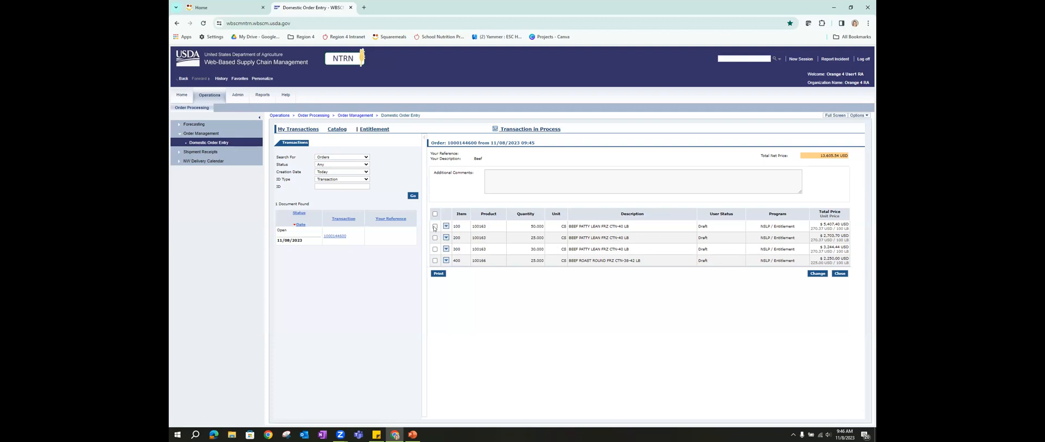
click(817, 274)
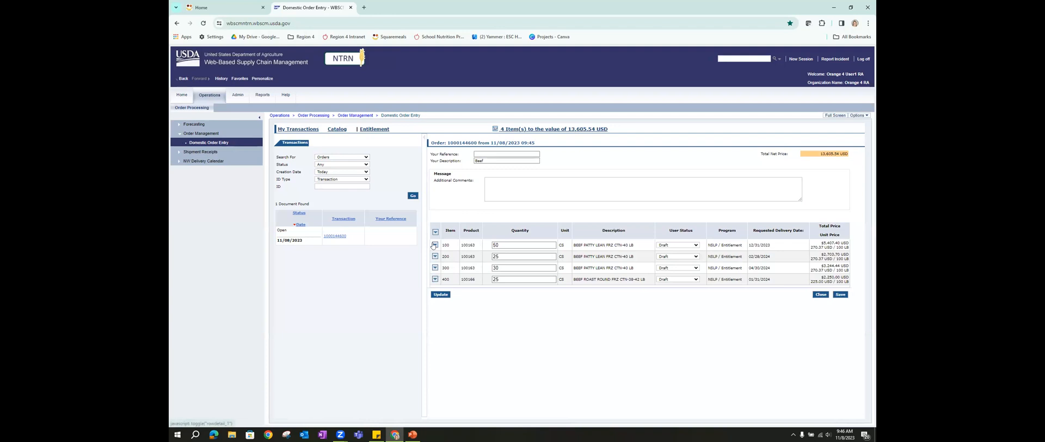
click(434, 244)
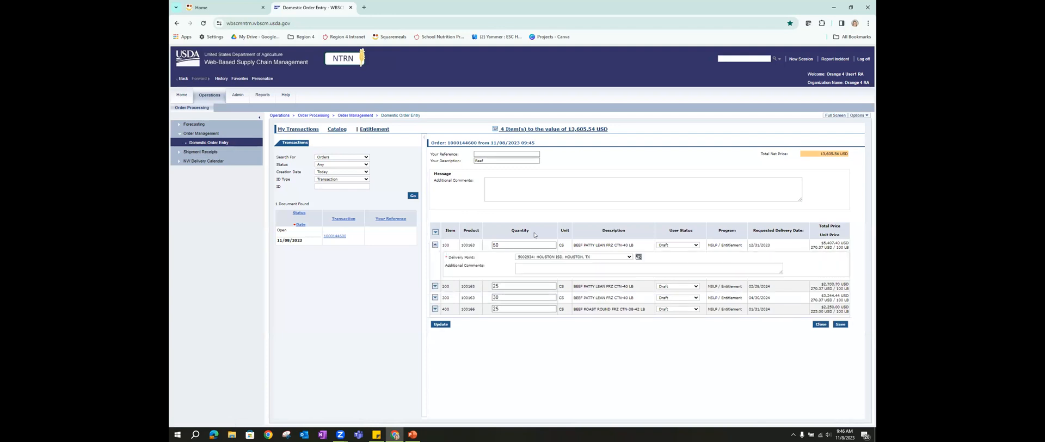
double_click(505, 245)
text(2)
click(441, 325)
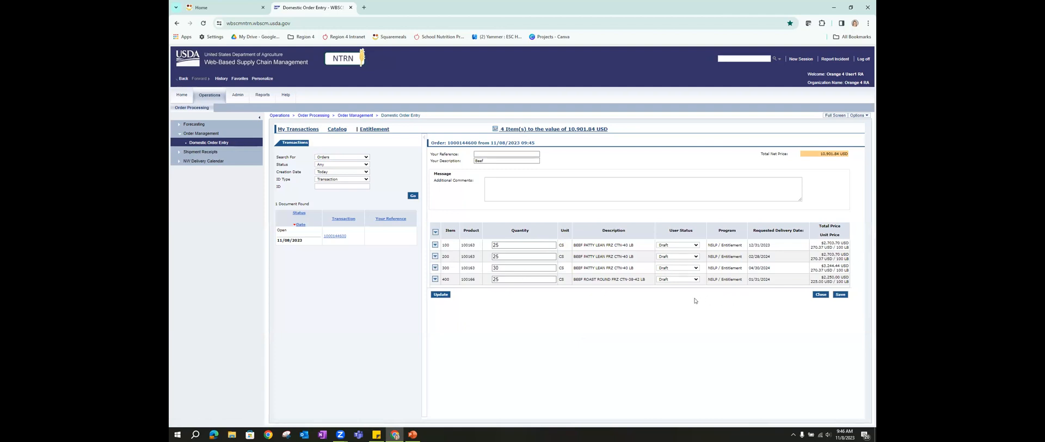
Step: Set the user status of all four line items to Ready for Approval and update the order
click(695, 247)
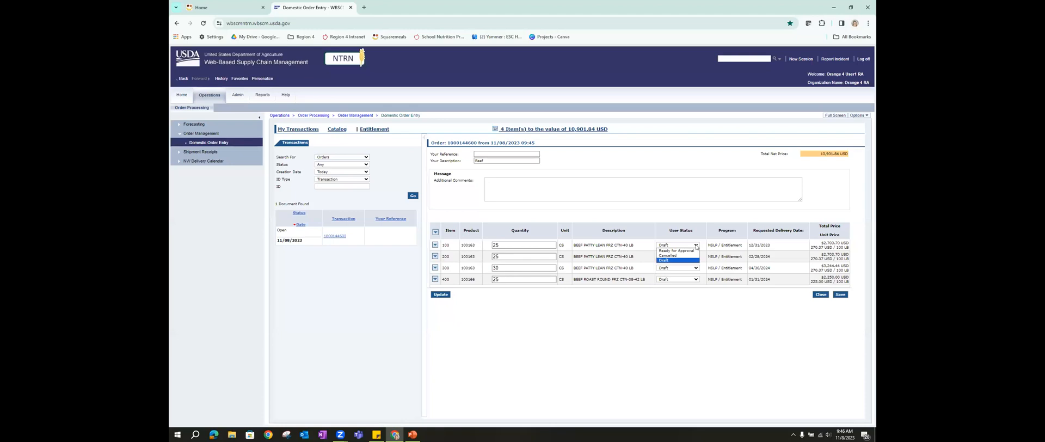
click(692, 251)
click(695, 256)
click(687, 261)
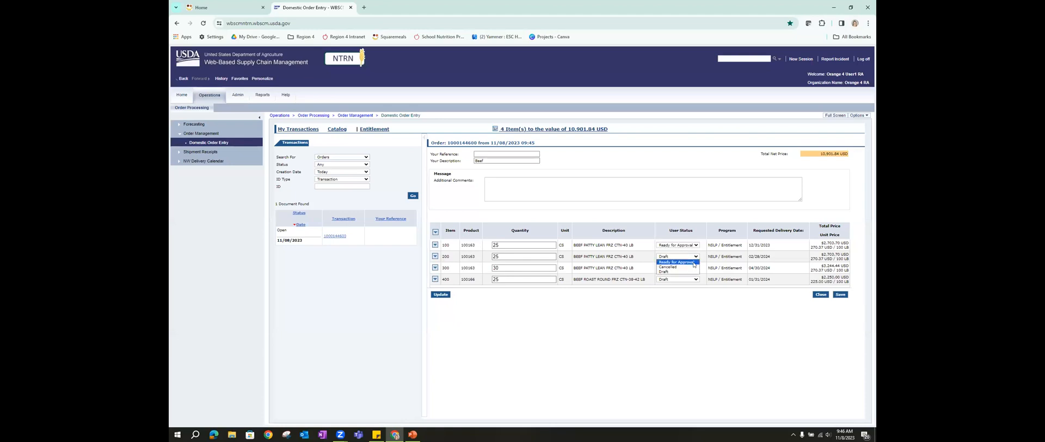
click(695, 268)
click(695, 274)
click(695, 279)
click(691, 285)
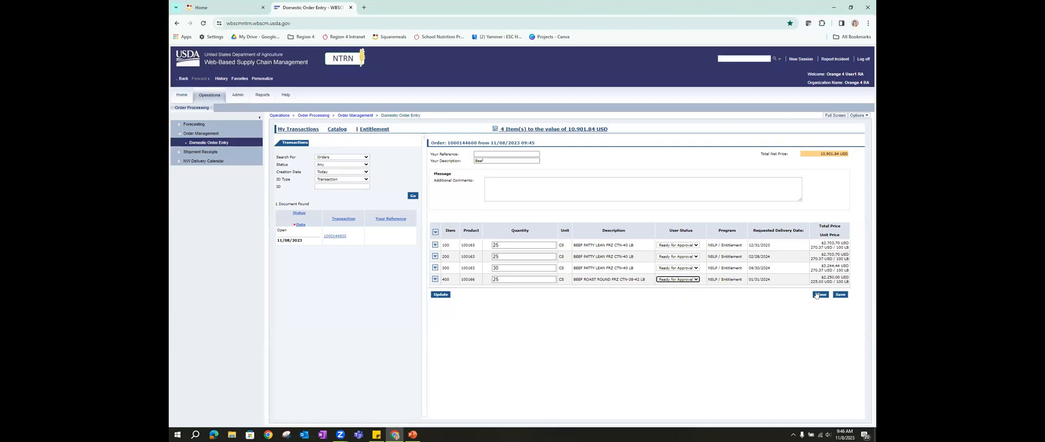
click(440, 295)
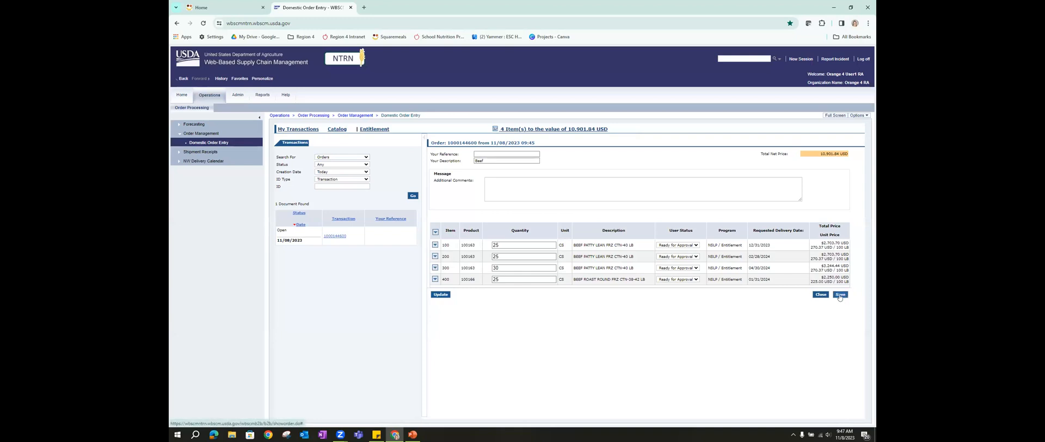
Step: Save the changed order and switch to the PowerPoint presentation
click(839, 295)
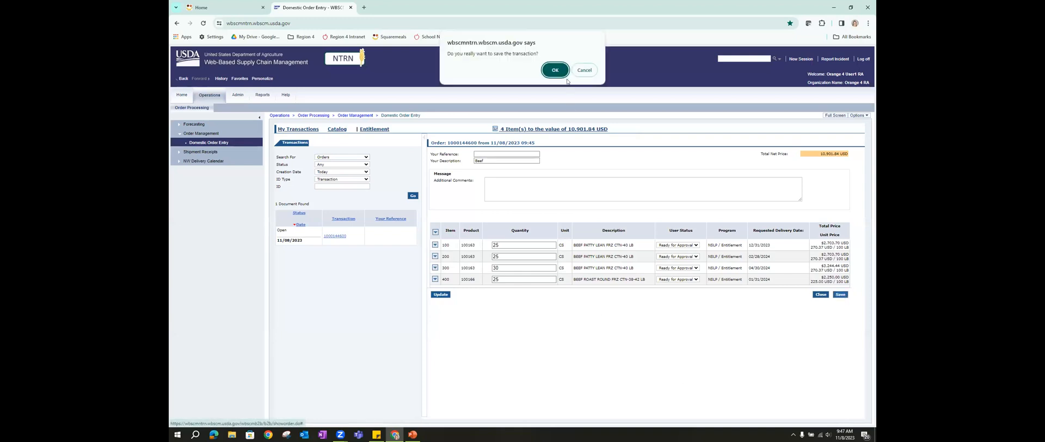
click(555, 70)
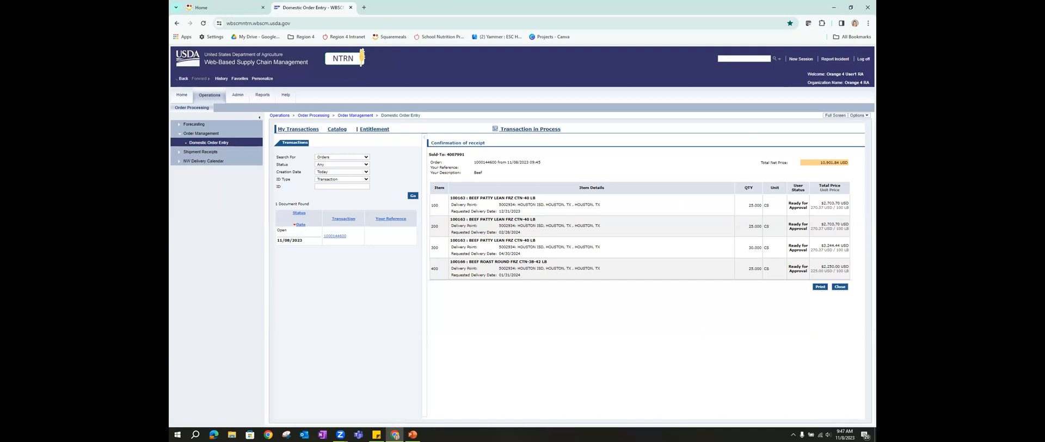
click(833, 7)
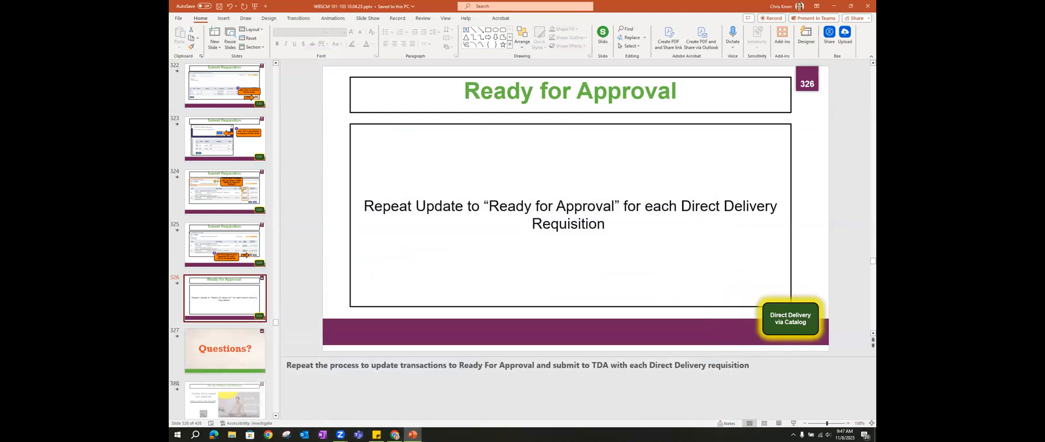
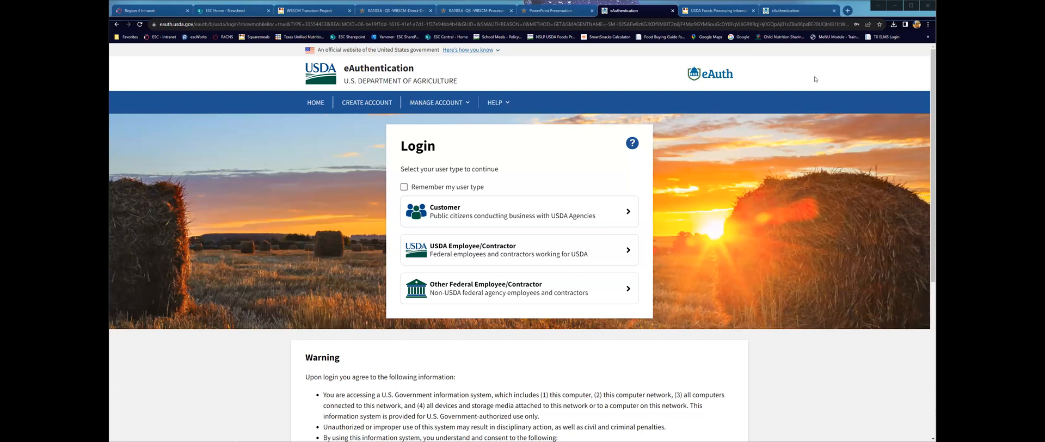
Step: Log in to WBSCM as a Customer with the filled-in eAuth user ID and password, showing the password, and open the Operations area
click(927, 37)
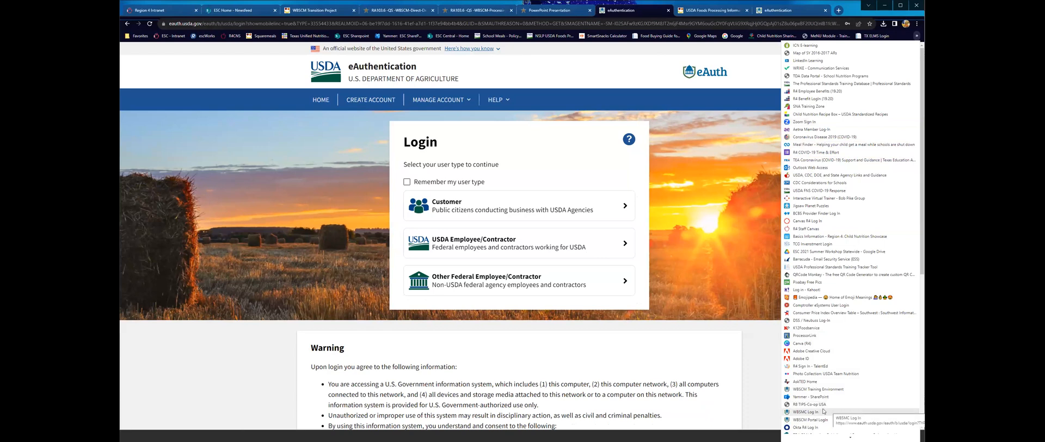
click(805, 412)
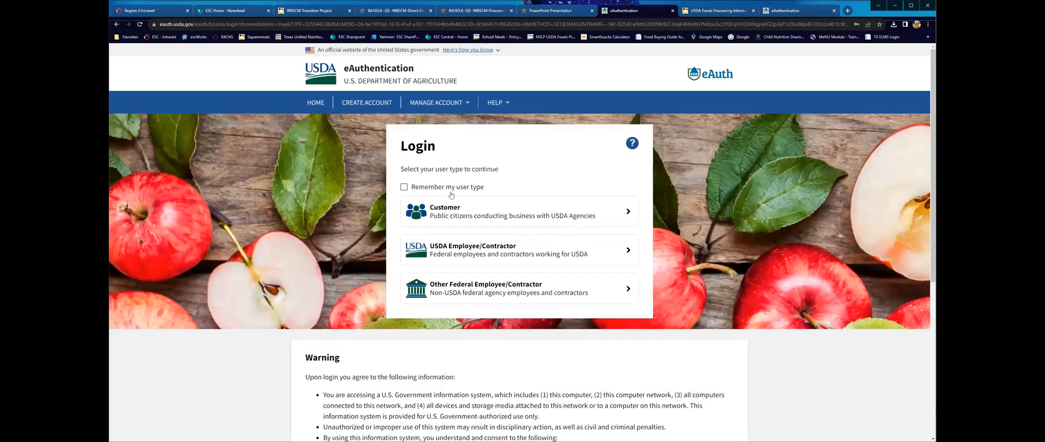
click(450, 212)
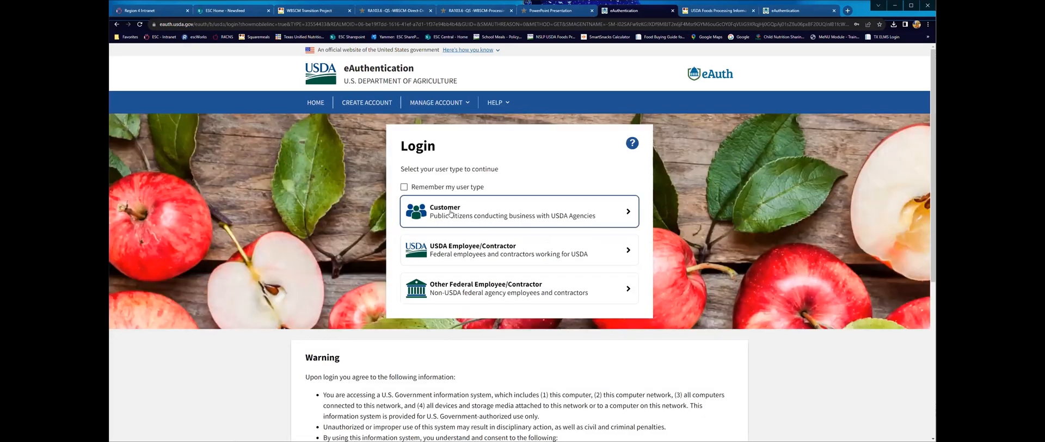
click(467, 362)
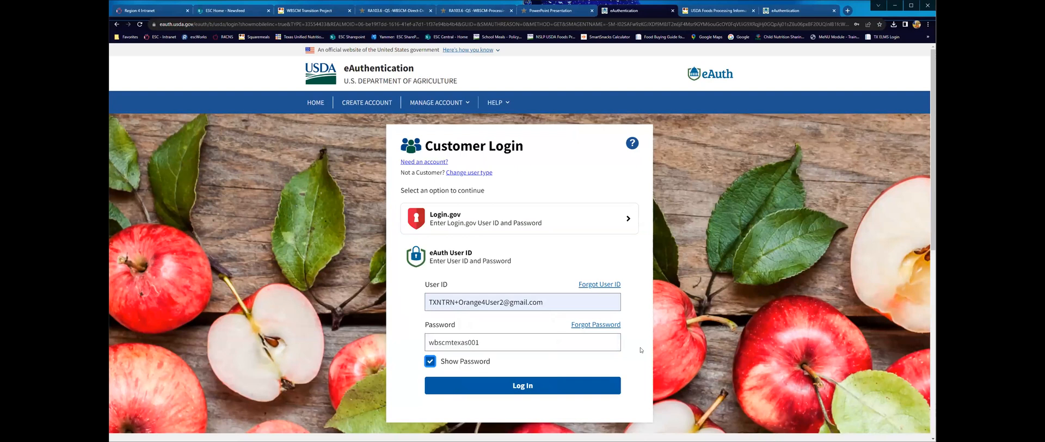
click(516, 387)
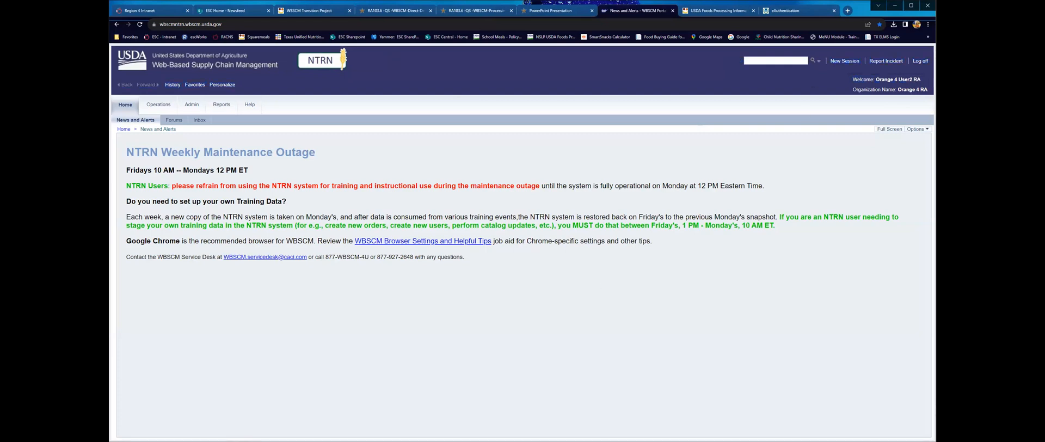
click(159, 107)
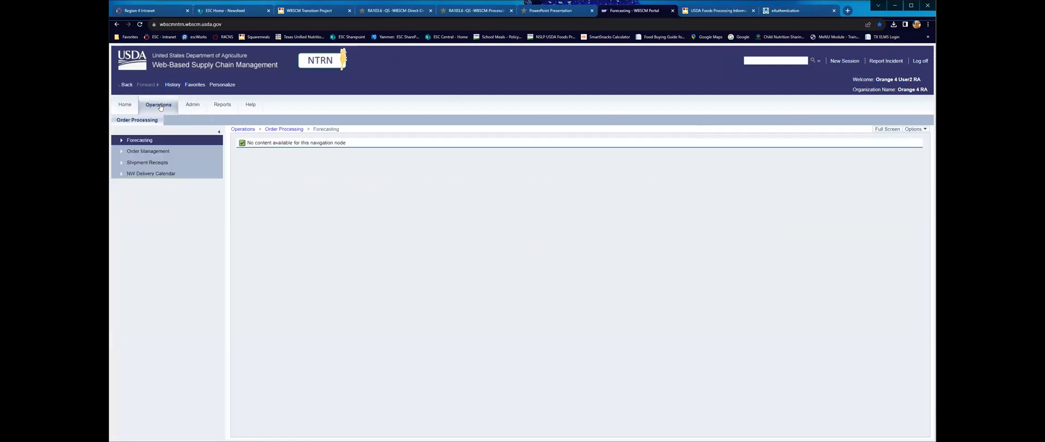
Step: Open Domestic Order Entry and search the product catalog for product number 100103
click(137, 154)
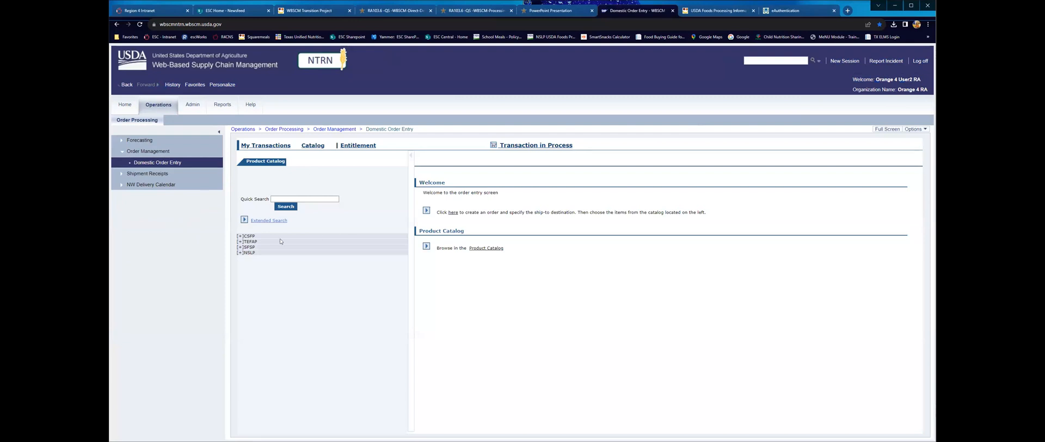
click(240, 254)
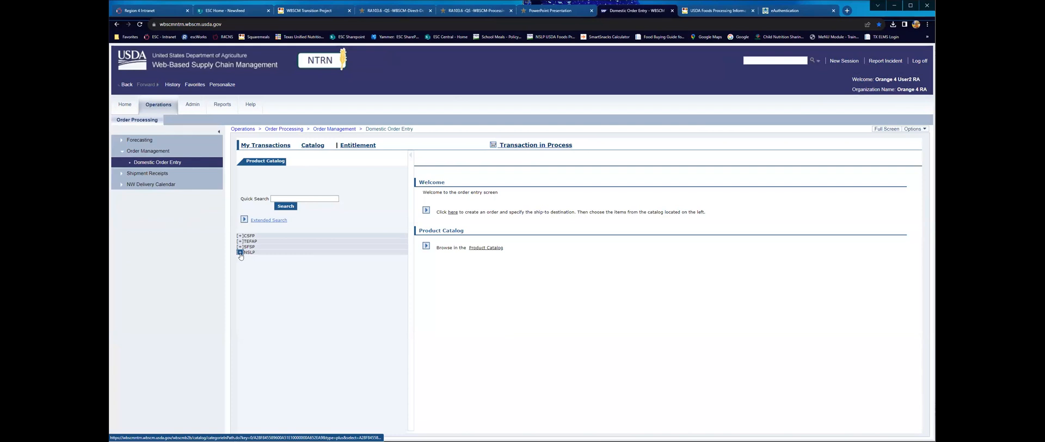
click(266, 221)
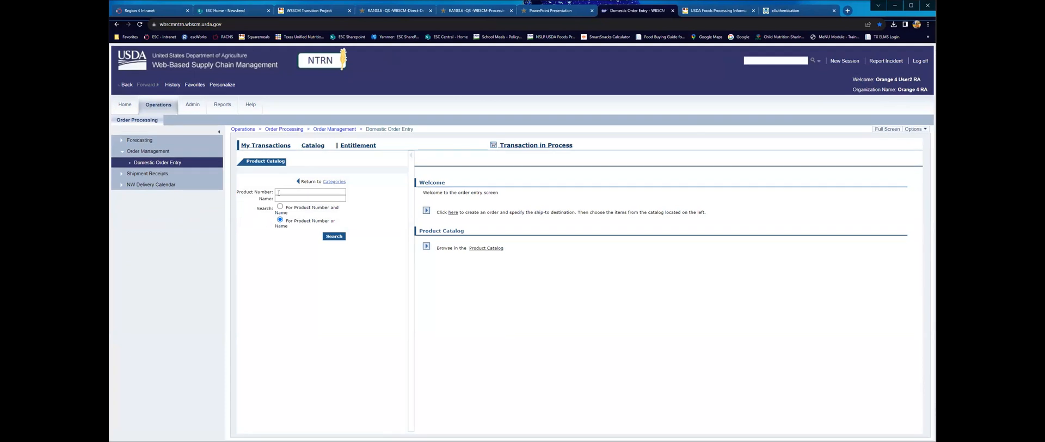
click(279, 192)
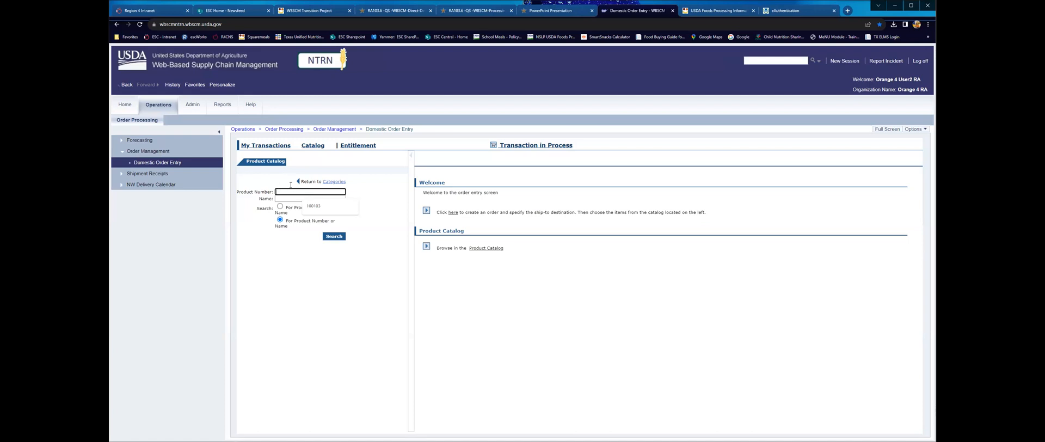
click(313, 205)
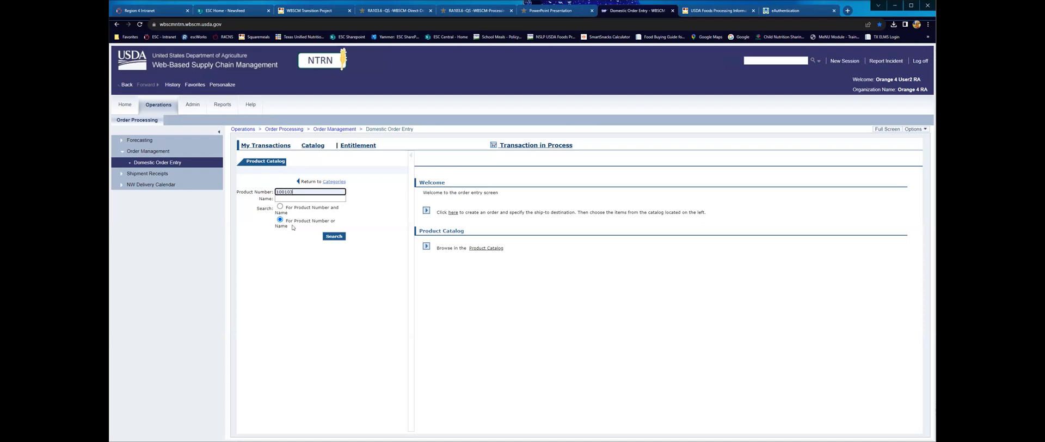
click(334, 237)
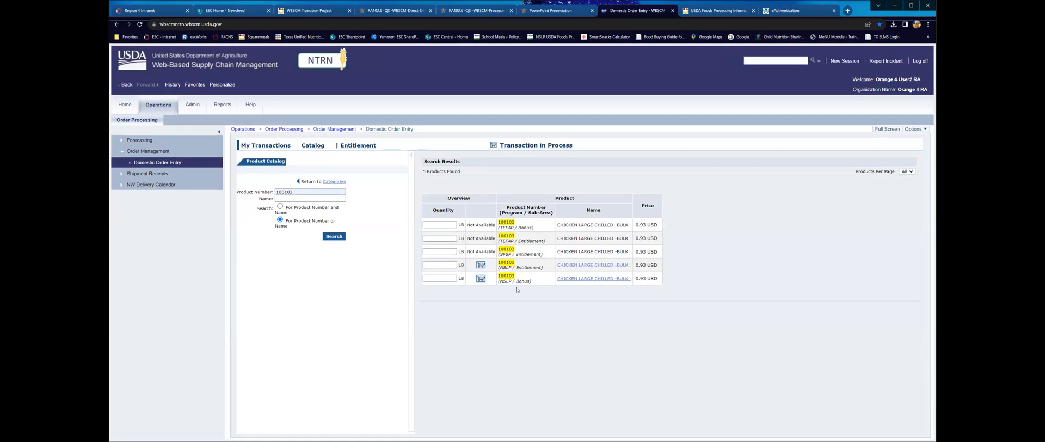
Step: Add the NSLP Entitlement bulk chicken to the cart with 100 LB for 12/15/2023 and 50 LB each for 02/15/2024 and 04/15/2024
click(218, 134)
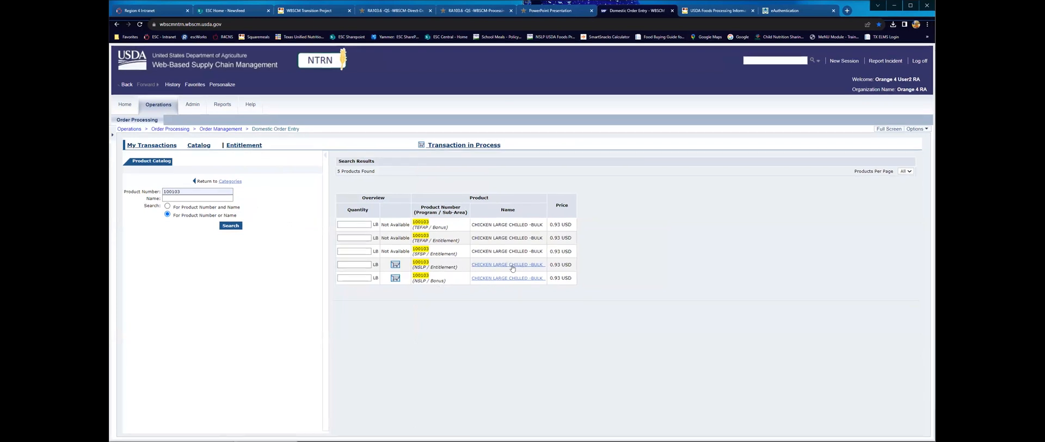
click(396, 264)
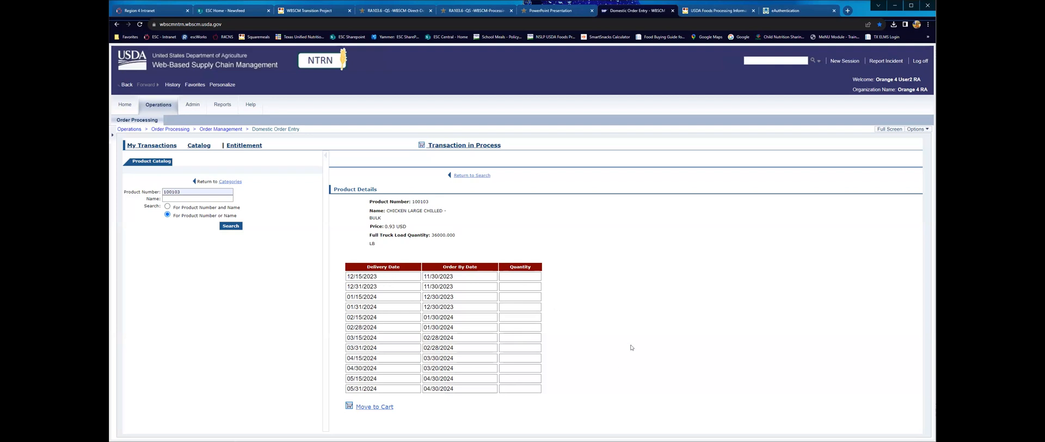
click(521, 275)
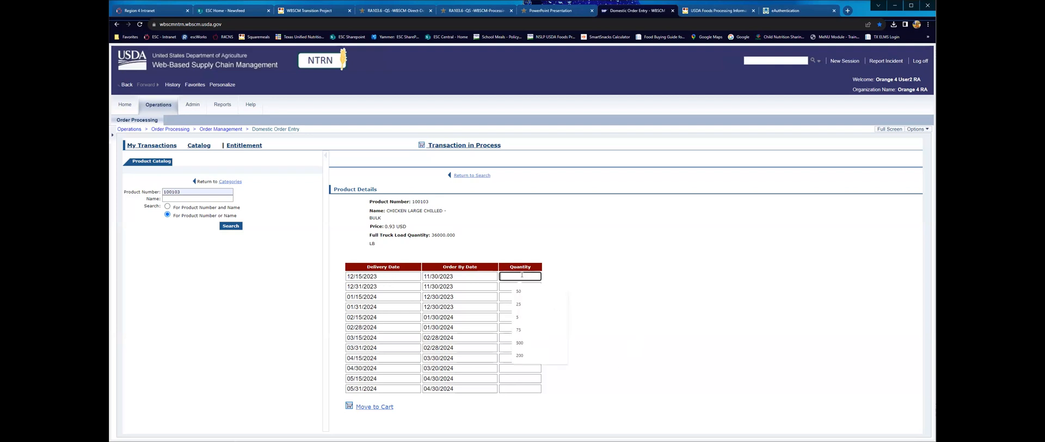
text(100)
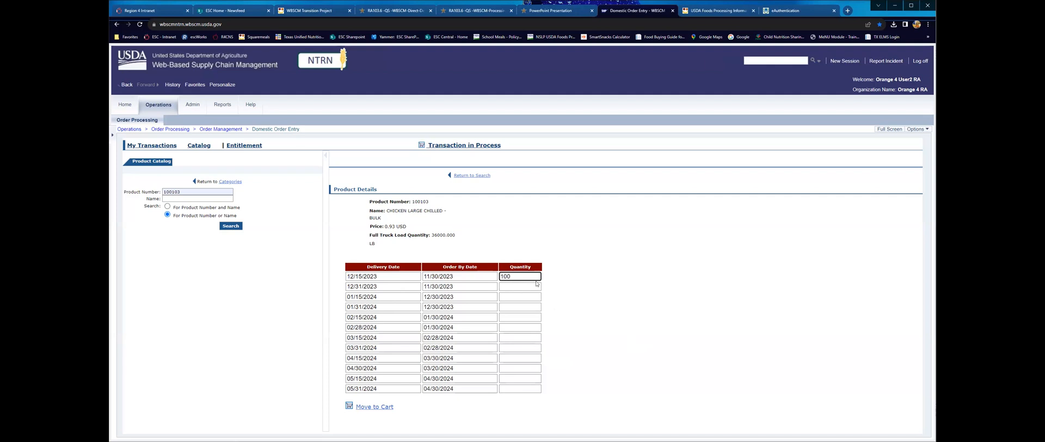
click(526, 316)
text(5)
click(519, 355)
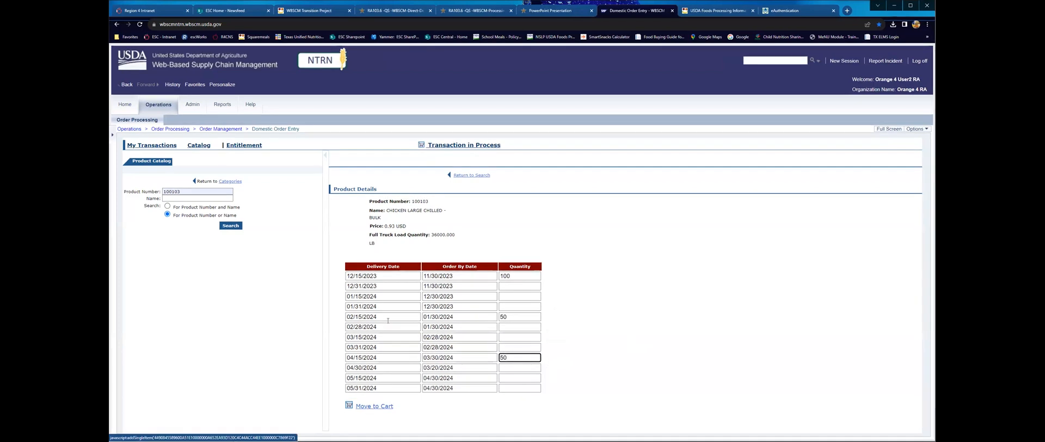
click(373, 406)
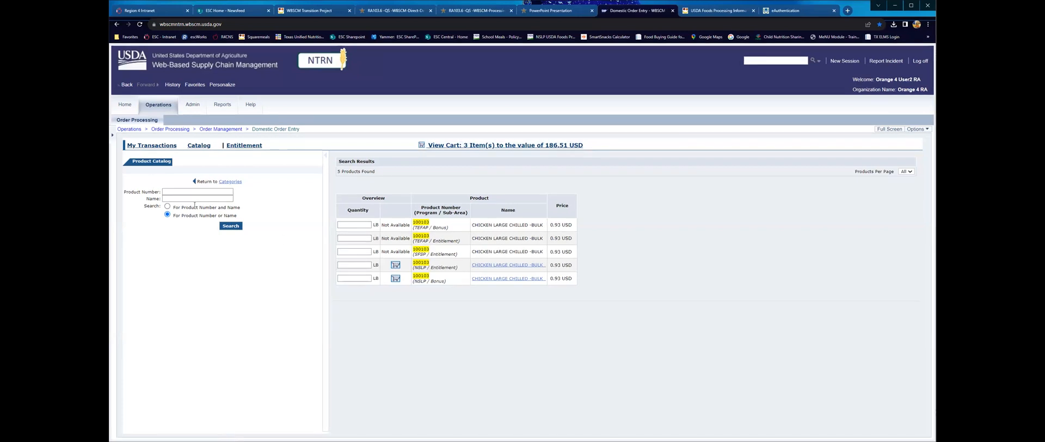
Step: Open the cart and set the order's reference to Poultry and its description to Tyson chicken nuggets menu 1 cycle 2
click(512, 146)
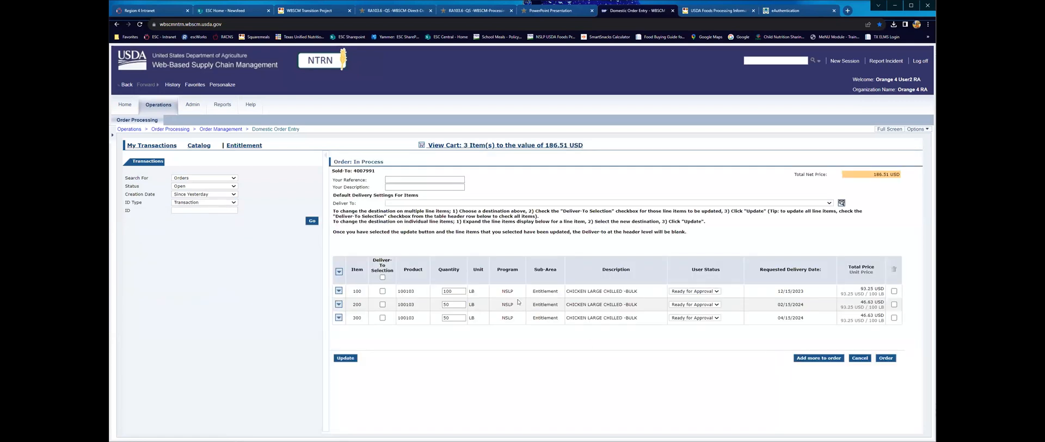
click(390, 178)
click(389, 186)
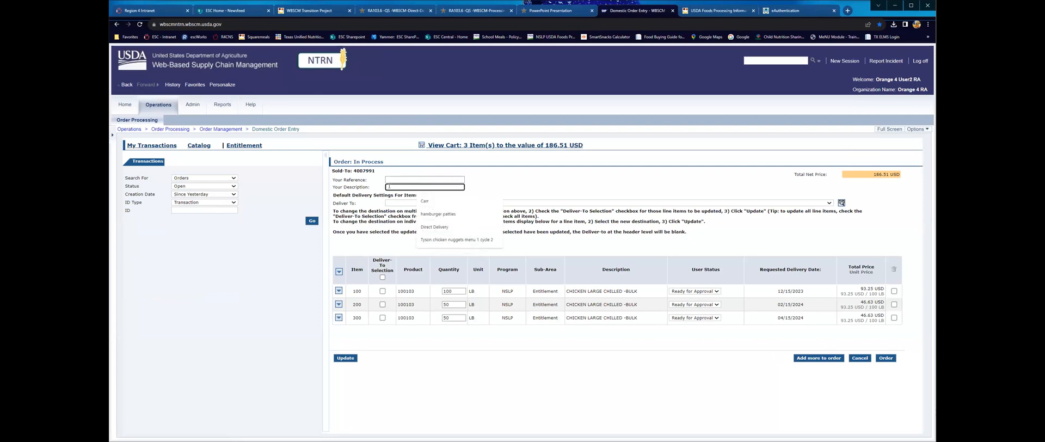
click(389, 178)
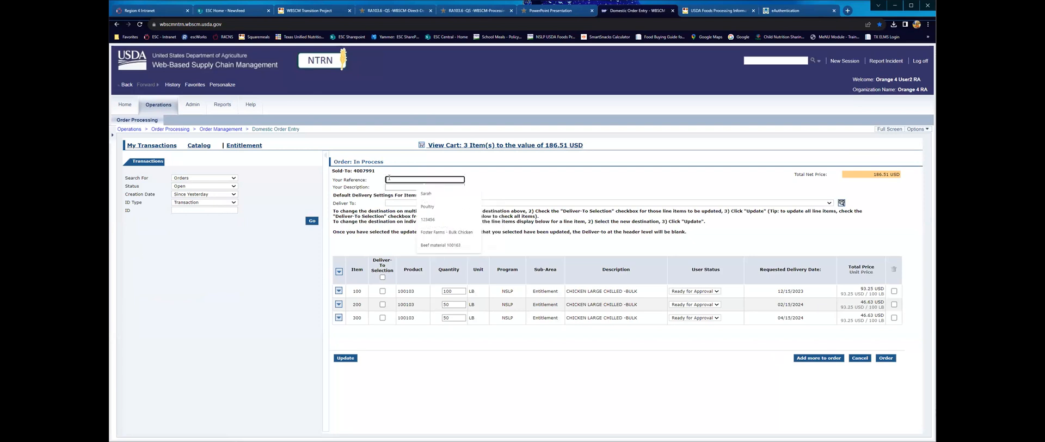
click(426, 207)
click(393, 186)
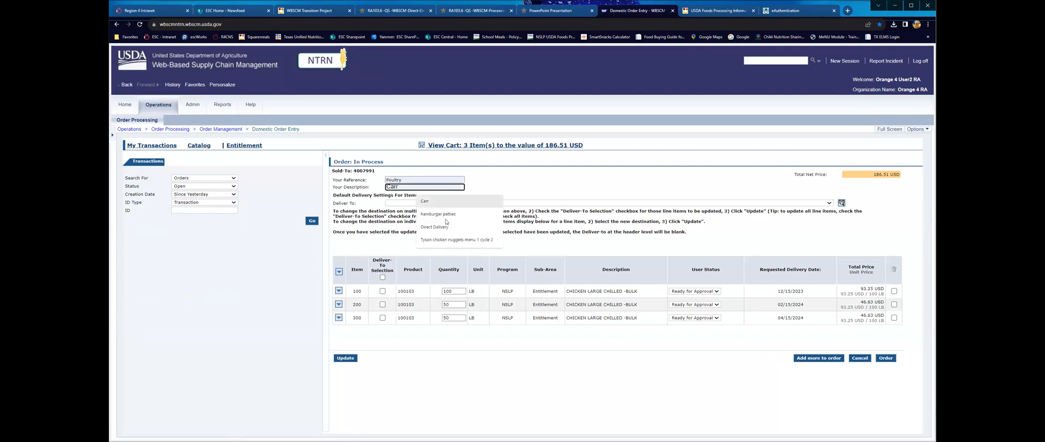
click(437, 240)
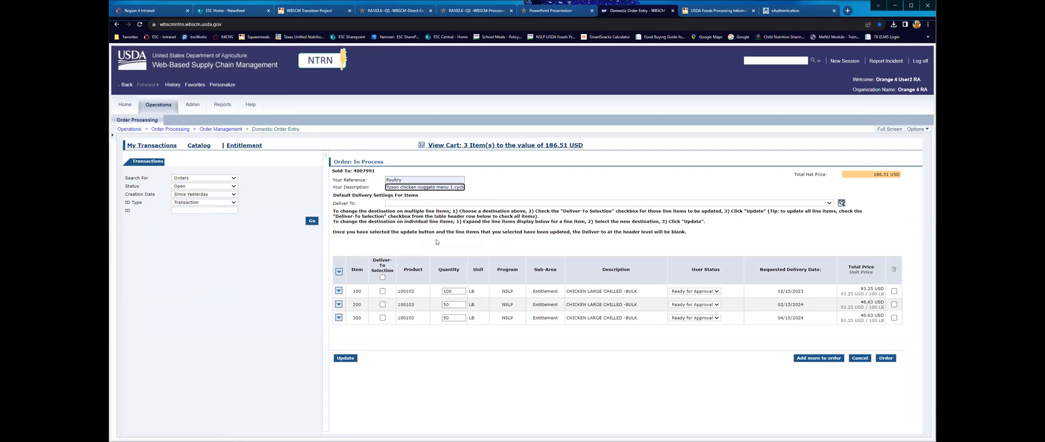
Step: Assign Tyson Foods Inc, Broken Bow, OK as the destination of all three line items, update the order and check the item details
click(829, 203)
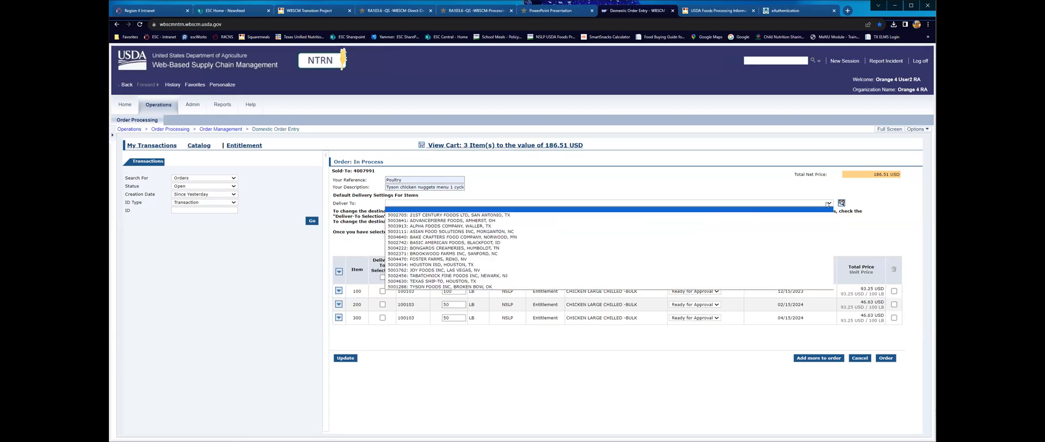
click(473, 287)
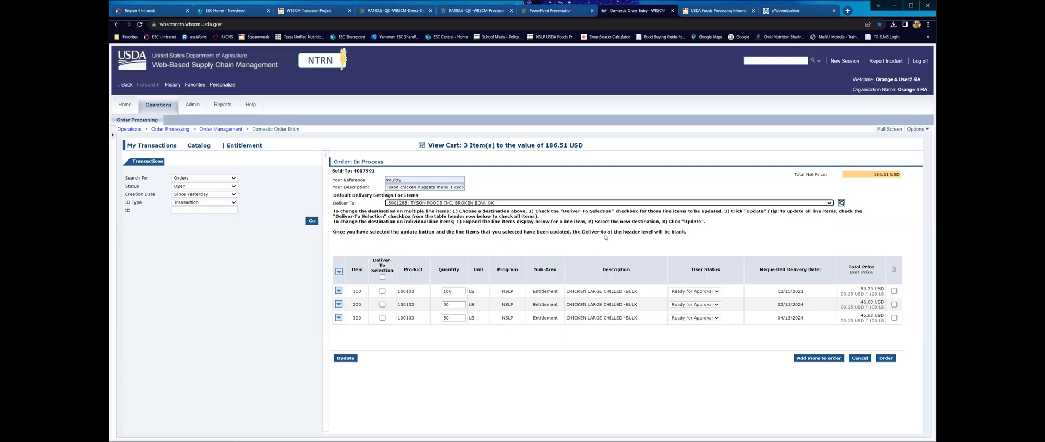
click(383, 277)
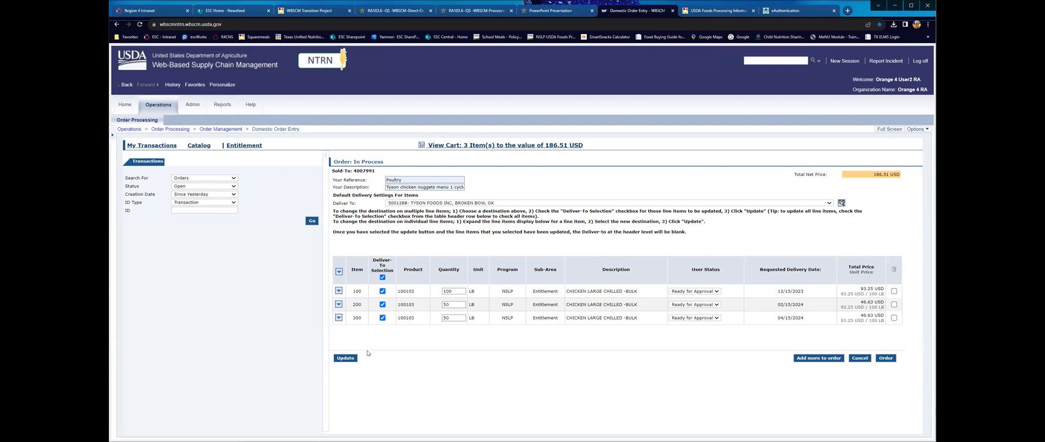
click(342, 358)
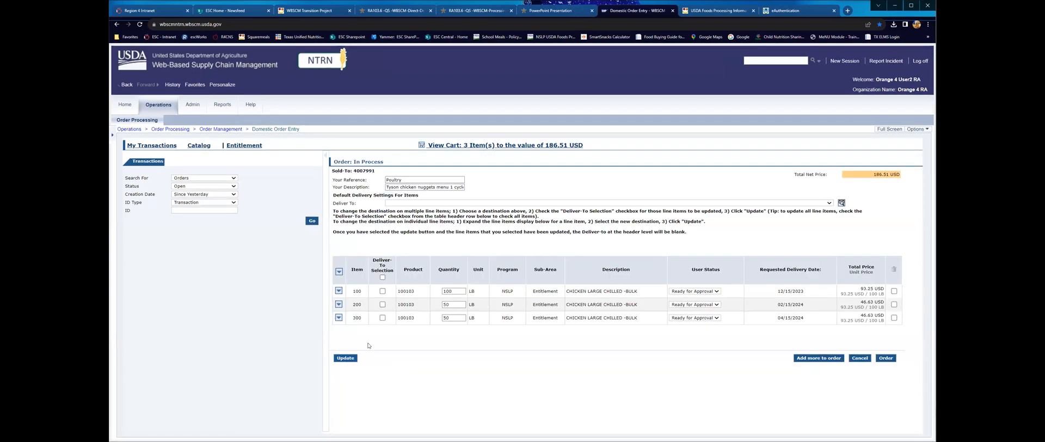
click(338, 305)
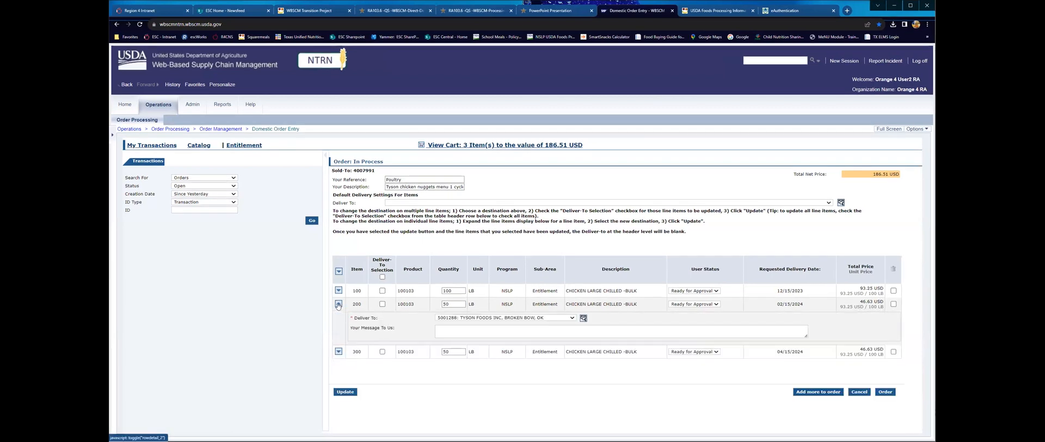
click(338, 305)
click(338, 291)
click(338, 290)
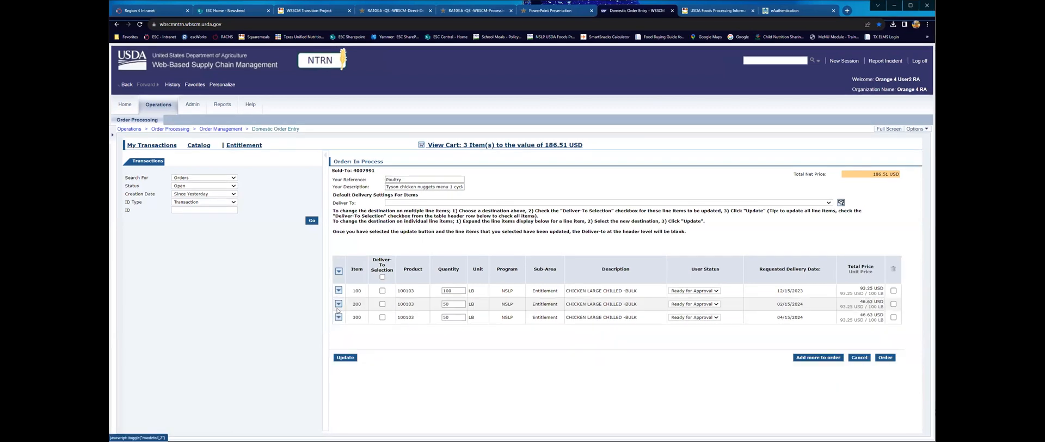
click(338, 318)
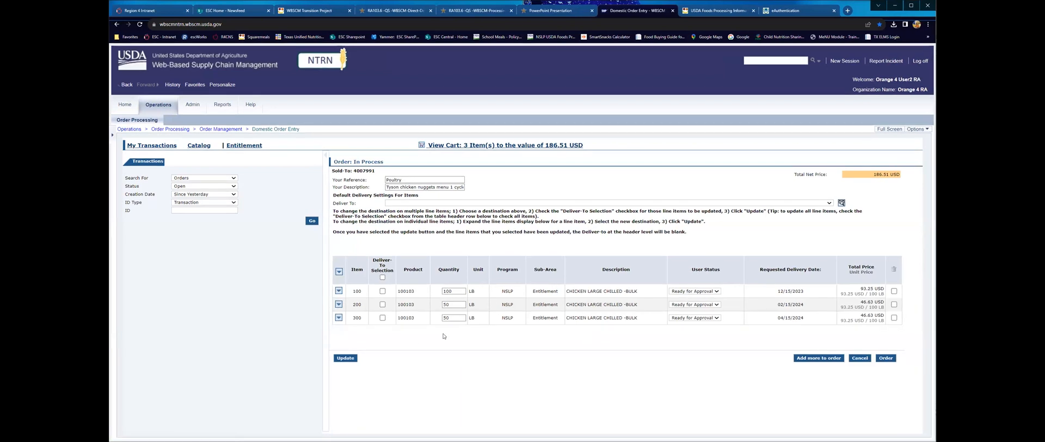
Step: Set the user status of all three line items to Draft and update the order
click(717, 292)
click(710, 298)
click(717, 304)
click(715, 312)
click(717, 319)
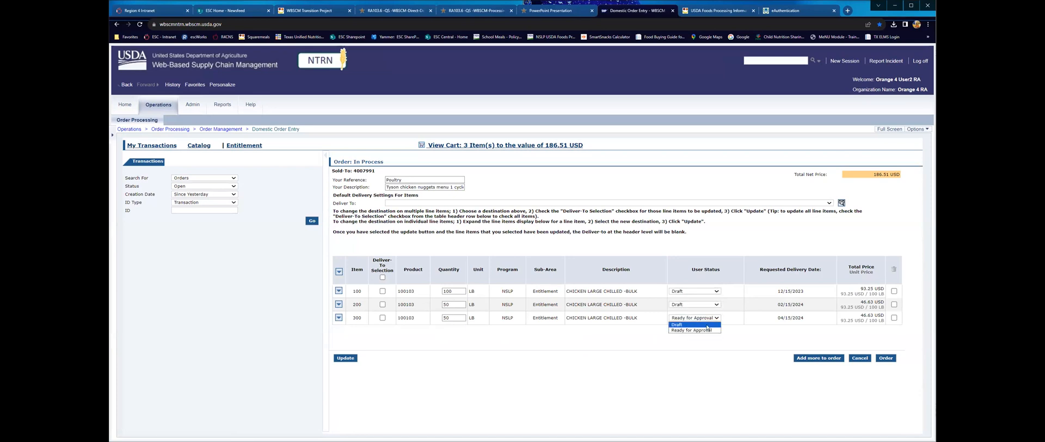
click(704, 363)
click(345, 358)
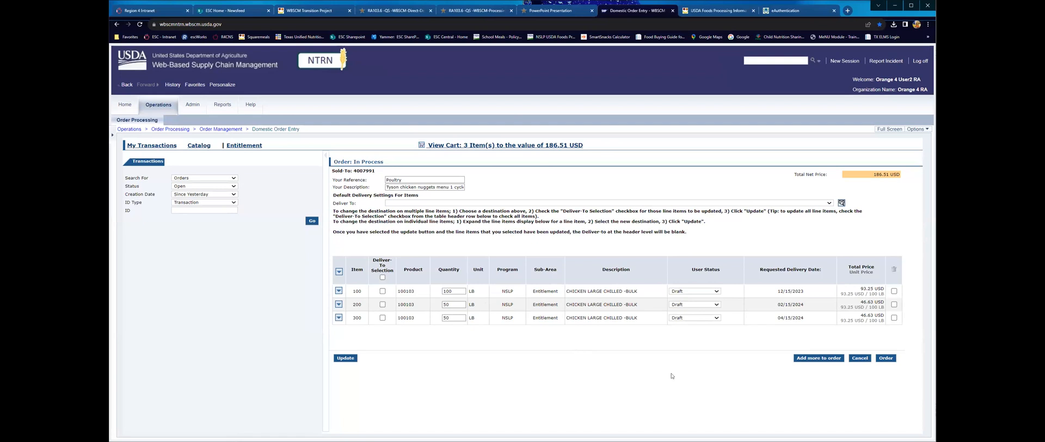
Step: Submit the draft order, confirm sending it and close the receipt confirmation
click(885, 357)
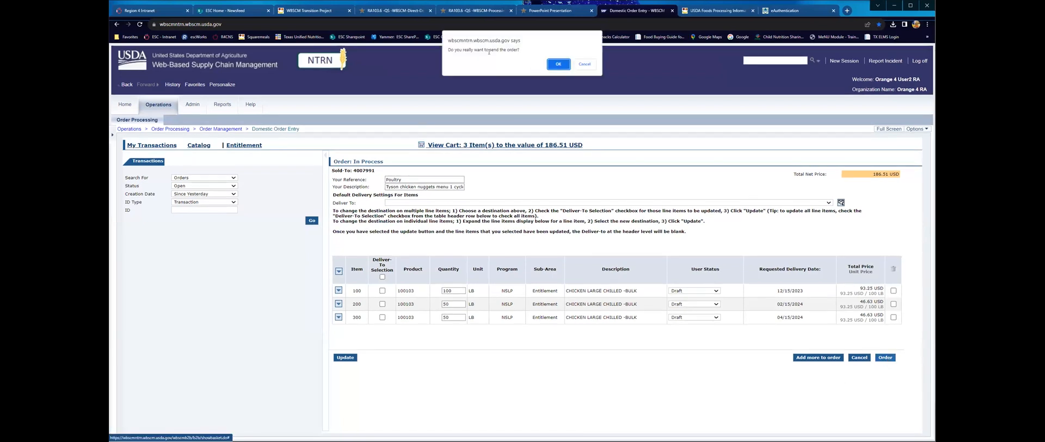
click(557, 64)
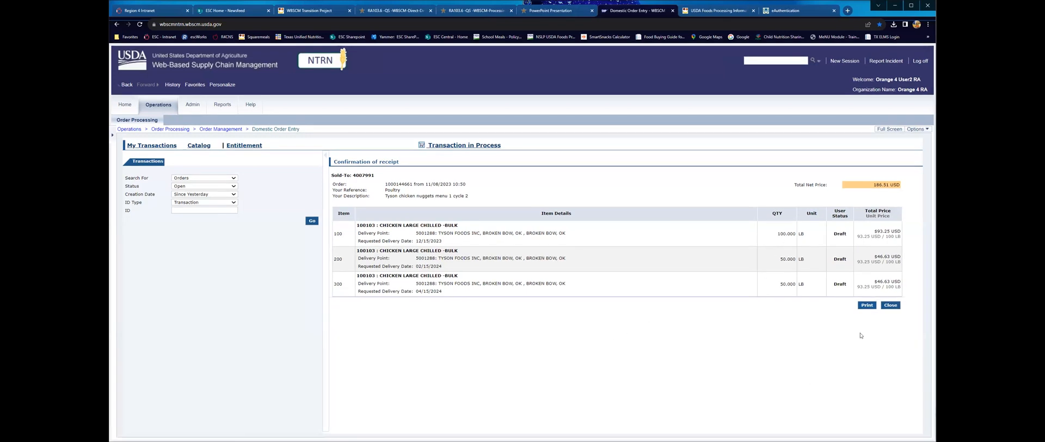
click(890, 306)
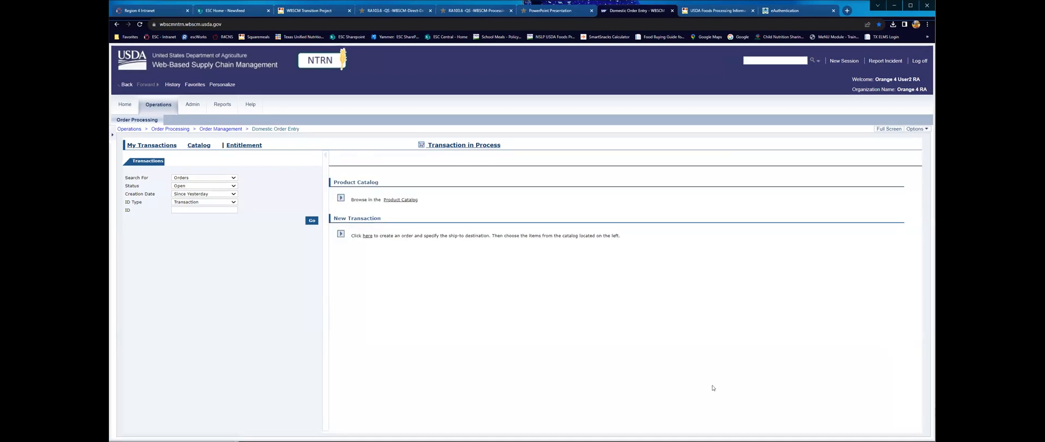
Step: Search Domestic Order Entry for orders of any status from the last 12 months and open the order with reference Poultry
click(157, 105)
click(135, 151)
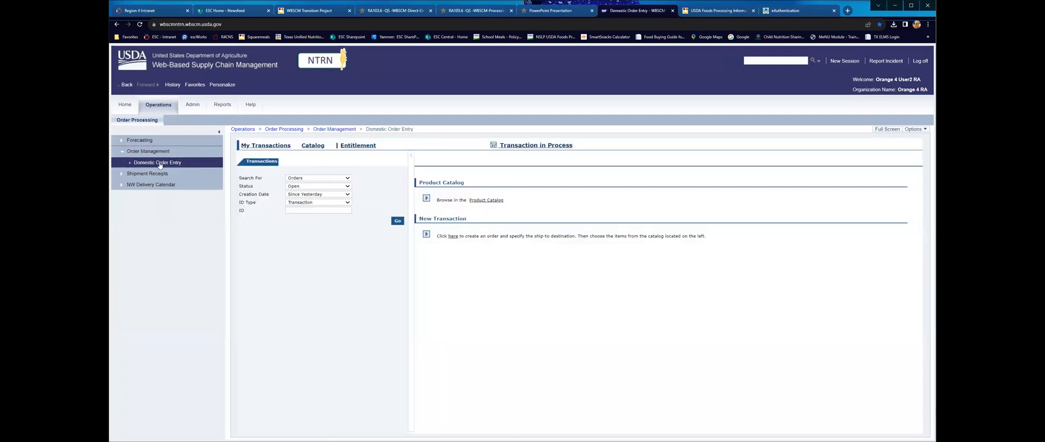
click(160, 163)
click(344, 187)
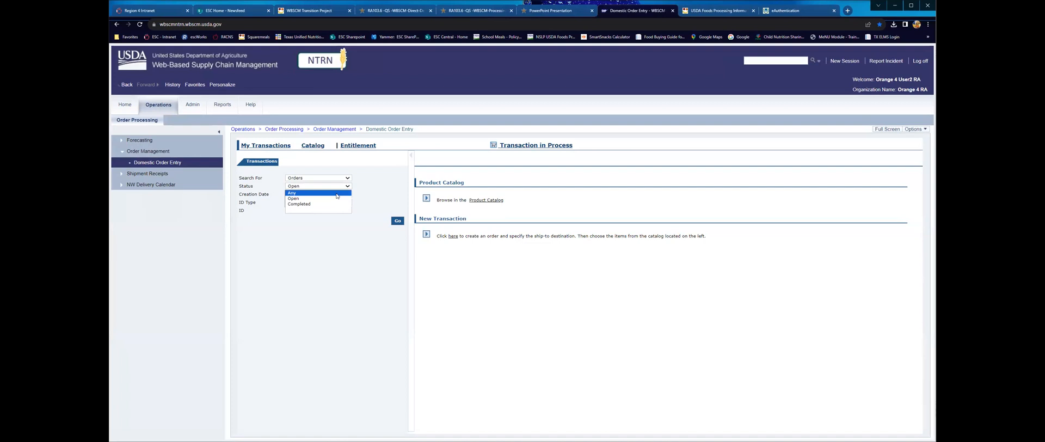
click(349, 193)
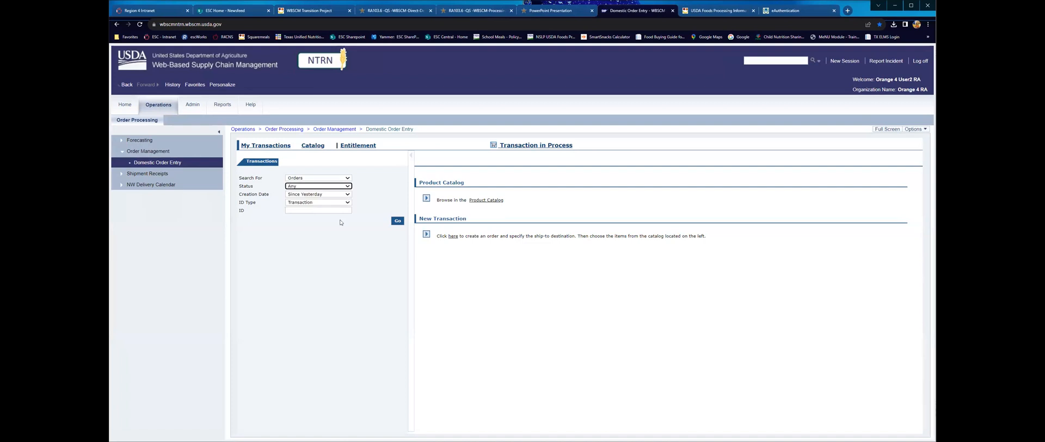
click(343, 194)
click(335, 234)
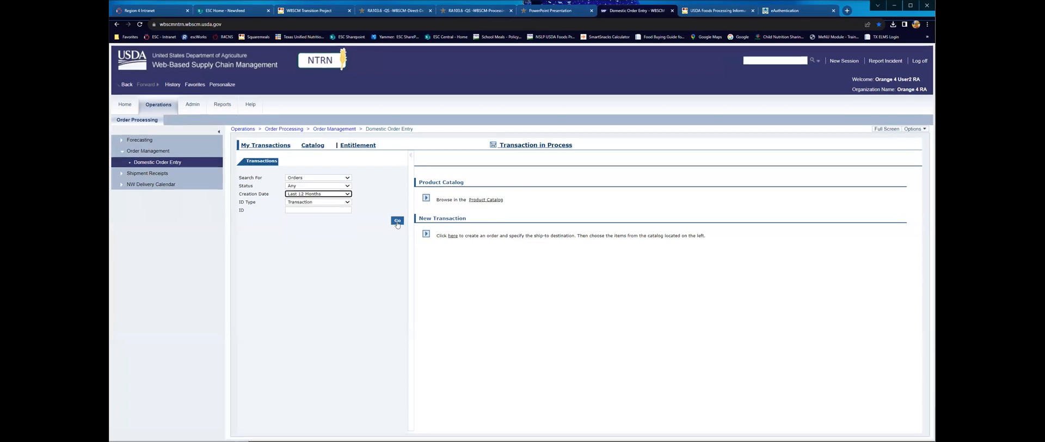
click(397, 222)
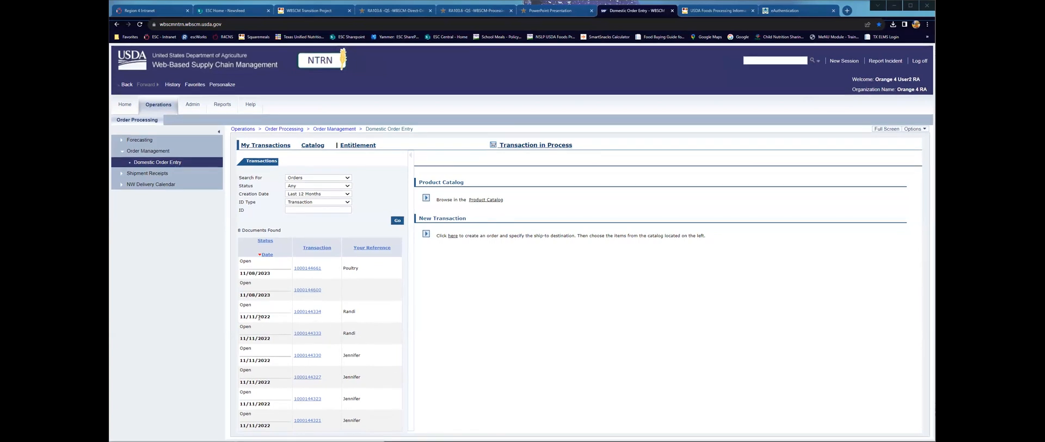
click(308, 269)
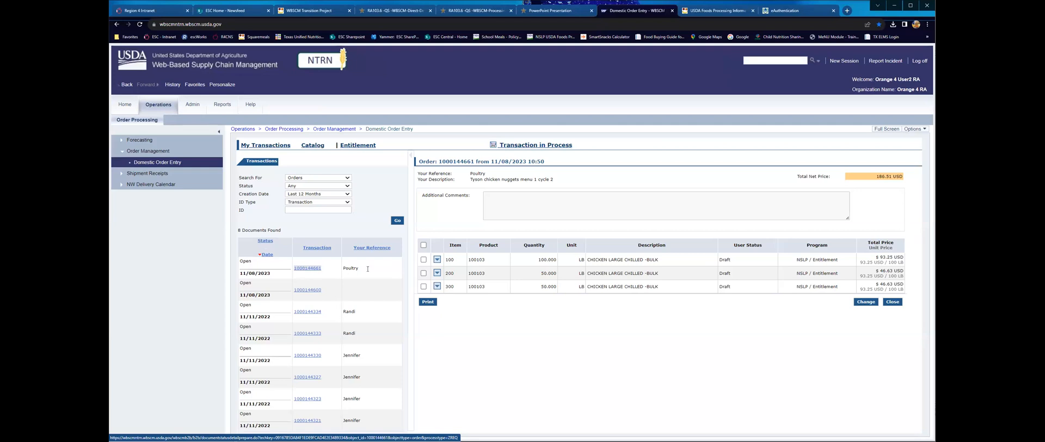
Step: Put the Poultry order into change mode, check the delivery point of item 100 and set its quantity to 75 LB
click(408, 156)
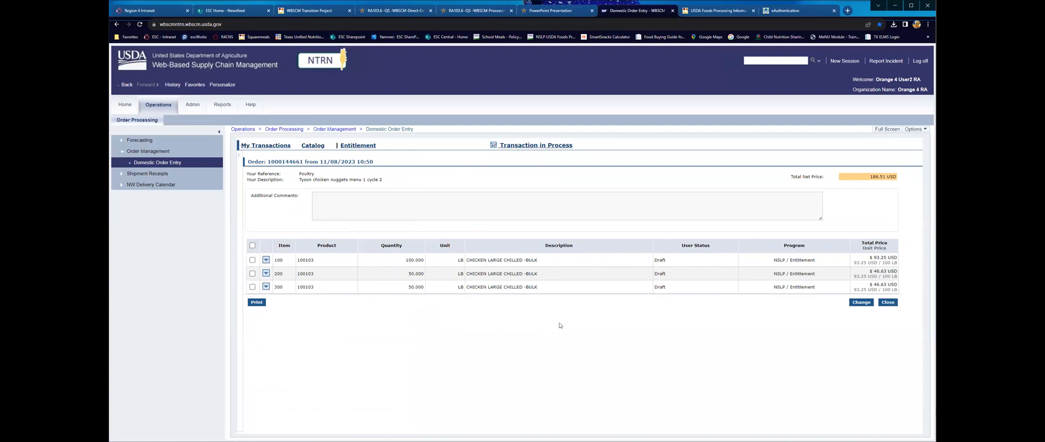
click(861, 302)
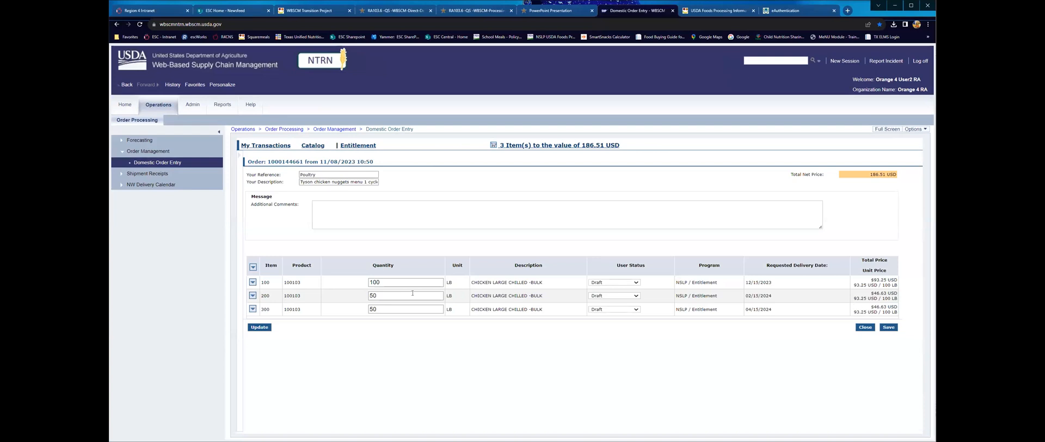
click(252, 282)
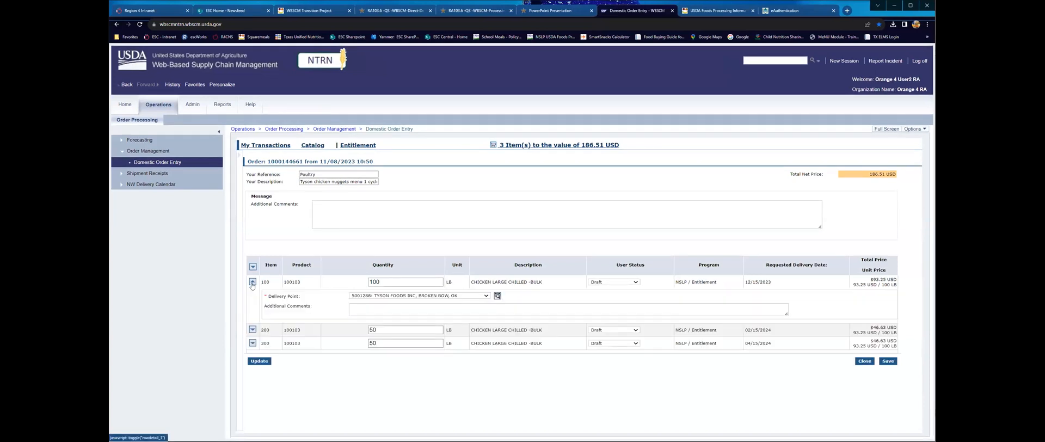
click(486, 297)
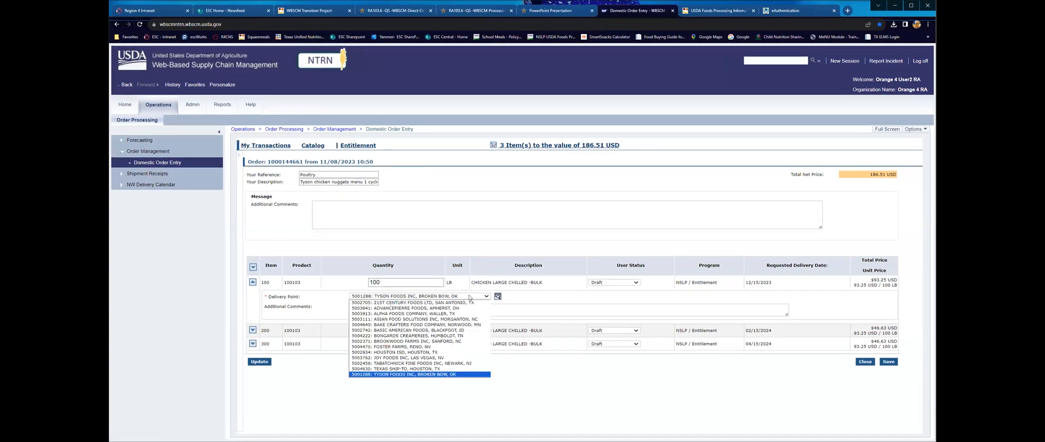
drag(384, 282, 358, 281)
text(75)
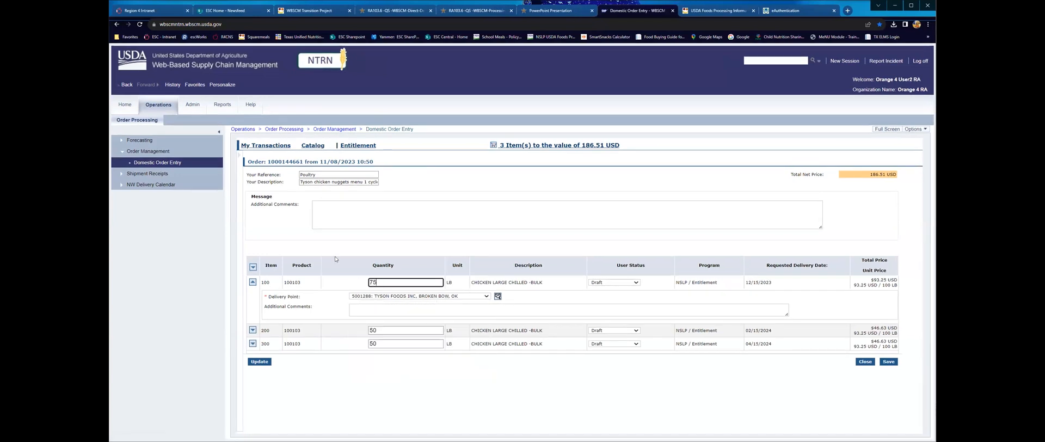
Step: Set the user status of all three line items to Ready for Approval and update the order
click(637, 282)
click(605, 294)
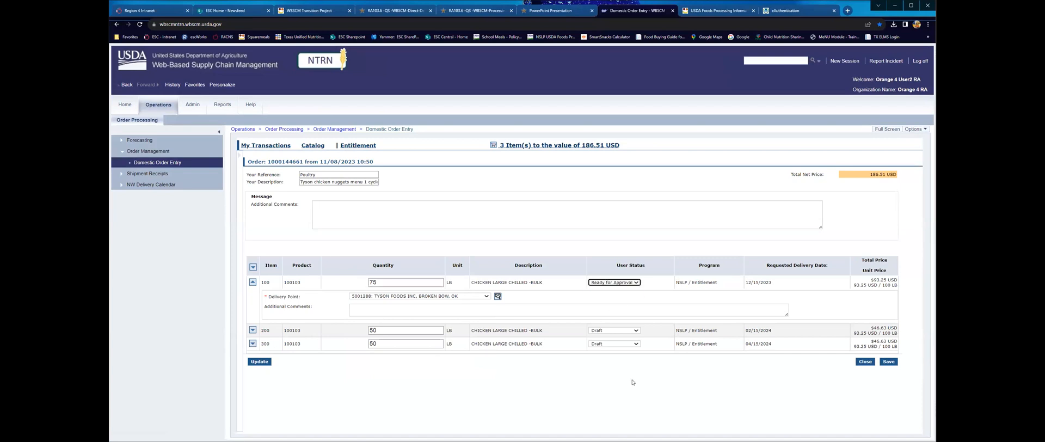
click(253, 282)
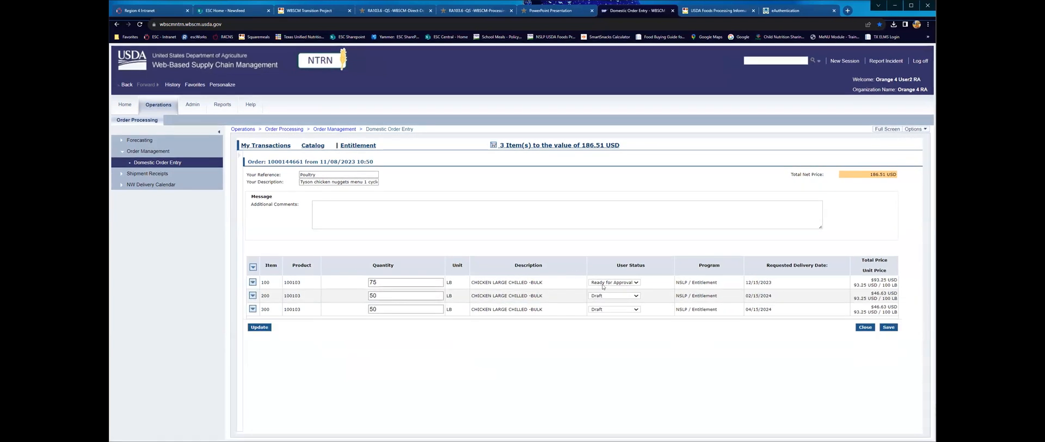
click(635, 296)
click(613, 302)
click(636, 309)
click(612, 315)
click(259, 328)
Step: Save the revised order, confirm saving the transaction and close the receipt confirmation
click(888, 327)
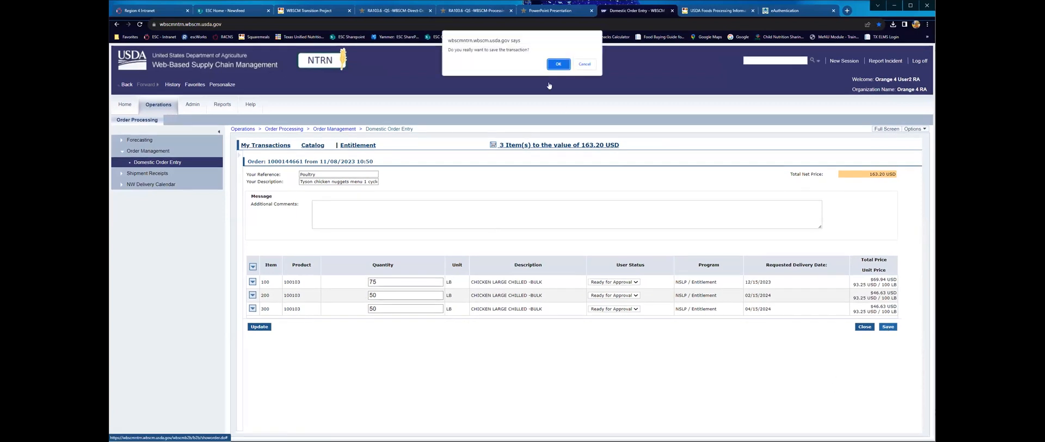
click(557, 64)
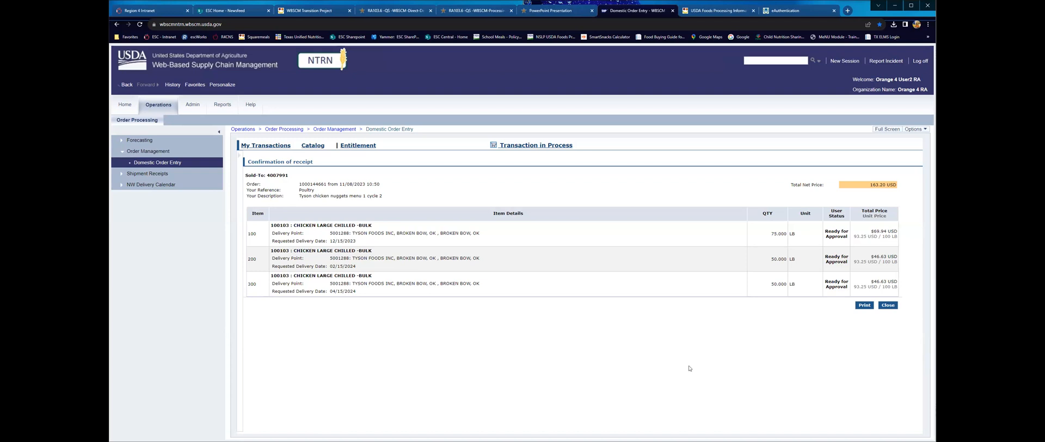
click(887, 305)
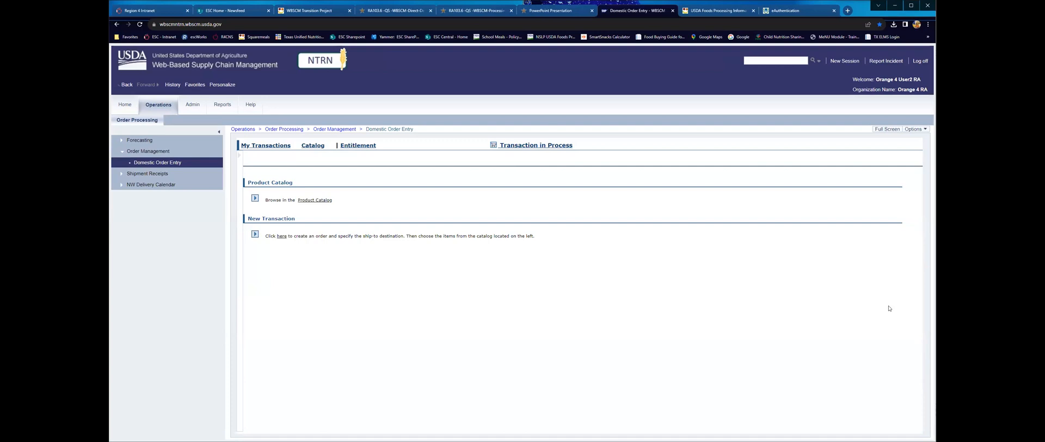